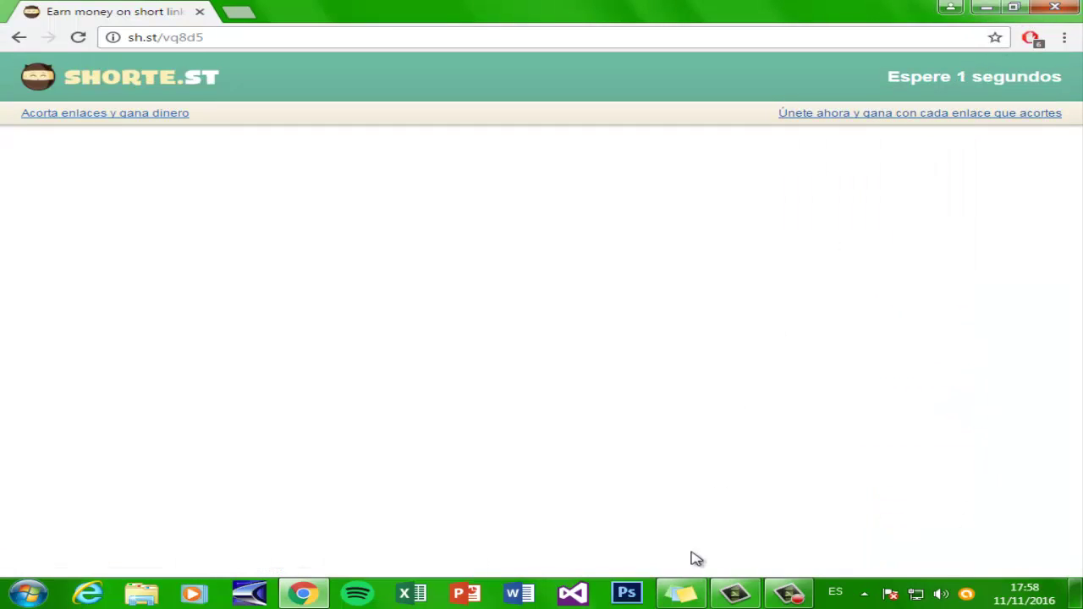
- Skip the shorte.st and AdF.ly advertisement pages to reach the Cheat Engine website
{"action": "left_click", "coordinate": [682, 593]}
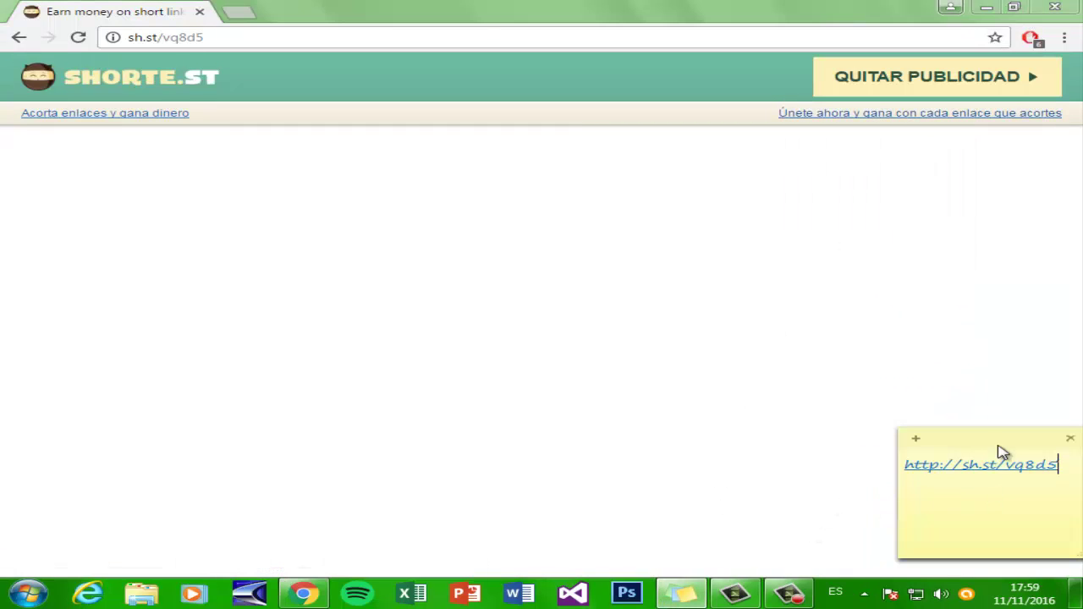
{"action": "left_click", "coordinate": [937, 87]}
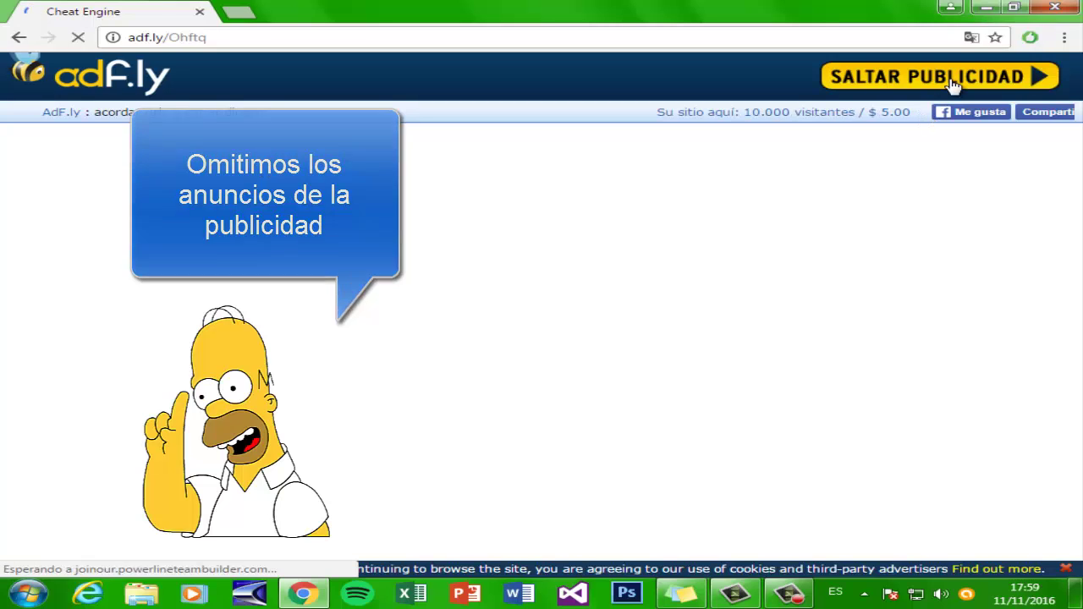
{"action": "left_click", "coordinate": [950, 80]}
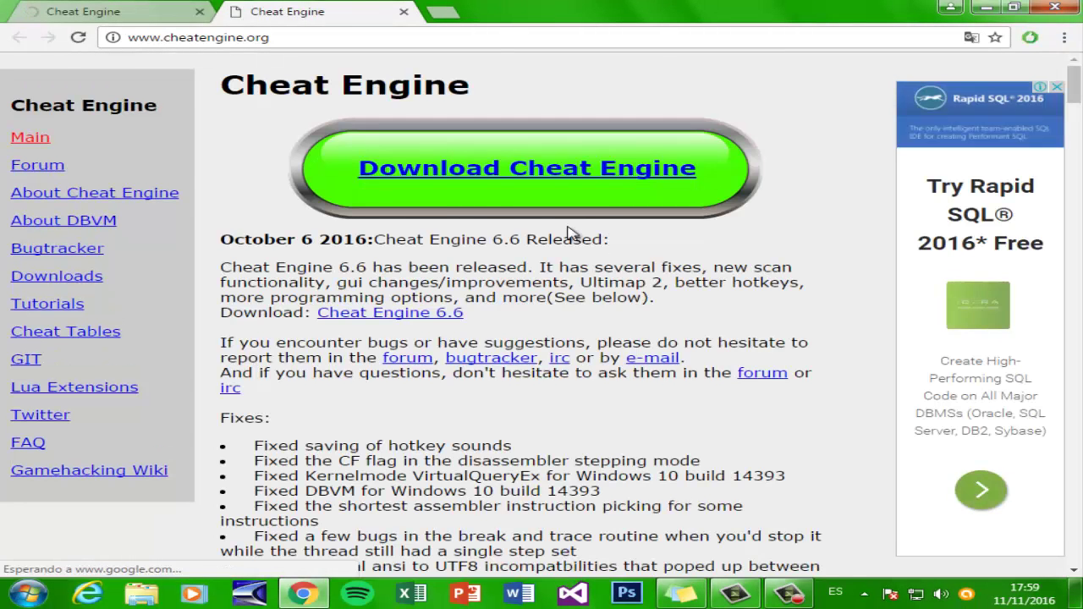
- Look through the release notes on the Cheat Engine page for the available program versions and their download links
{"action": "scroll", "coordinate": [533, 238], "scroll_direction": "down", "scroll_amount": 1}
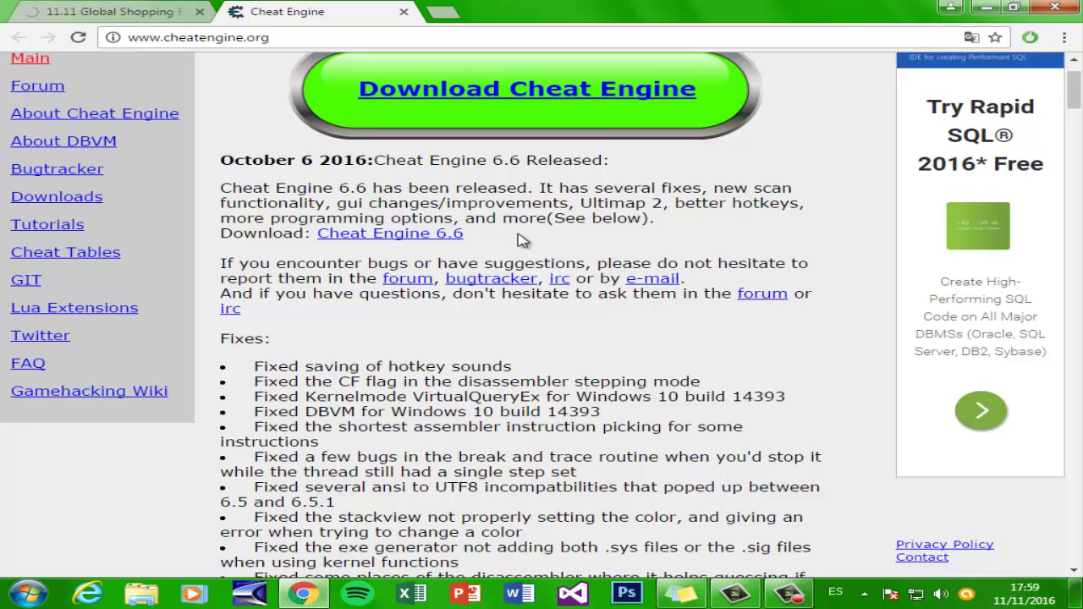
{"action": "scroll", "coordinate": [522, 241], "scroll_direction": "up", "scroll_amount": 1}
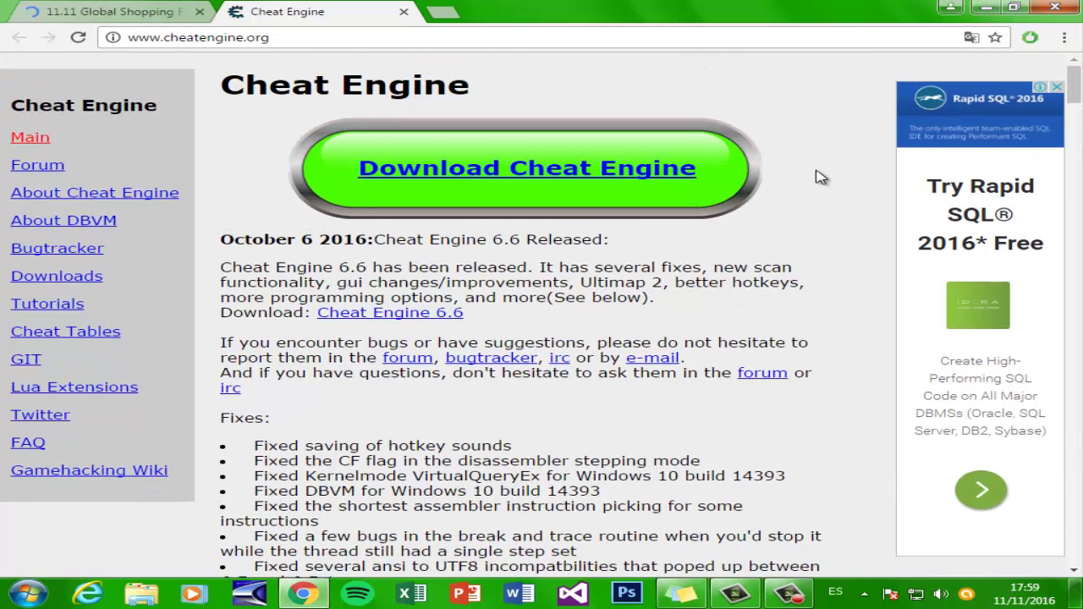
{"action": "scroll", "coordinate": [816, 180], "scroll_direction": "down", "scroll_amount": 1}
{"action": "scroll", "coordinate": [816, 179], "scroll_direction": "down", "scroll_amount": 5}
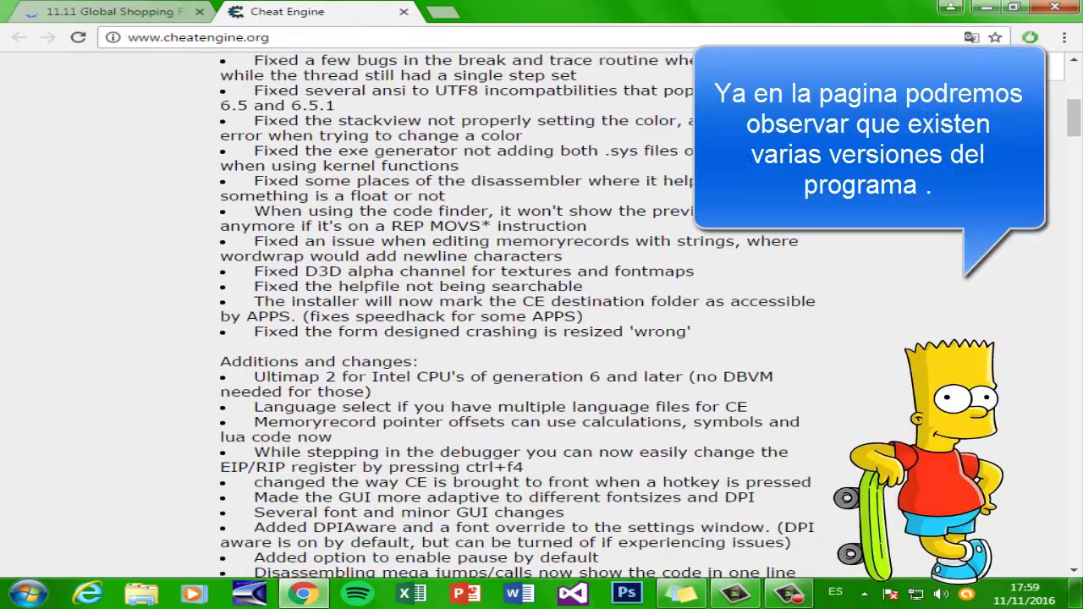
{"action": "scroll", "coordinate": [518, 313], "scroll_direction": "down", "scroll_amount": 13}
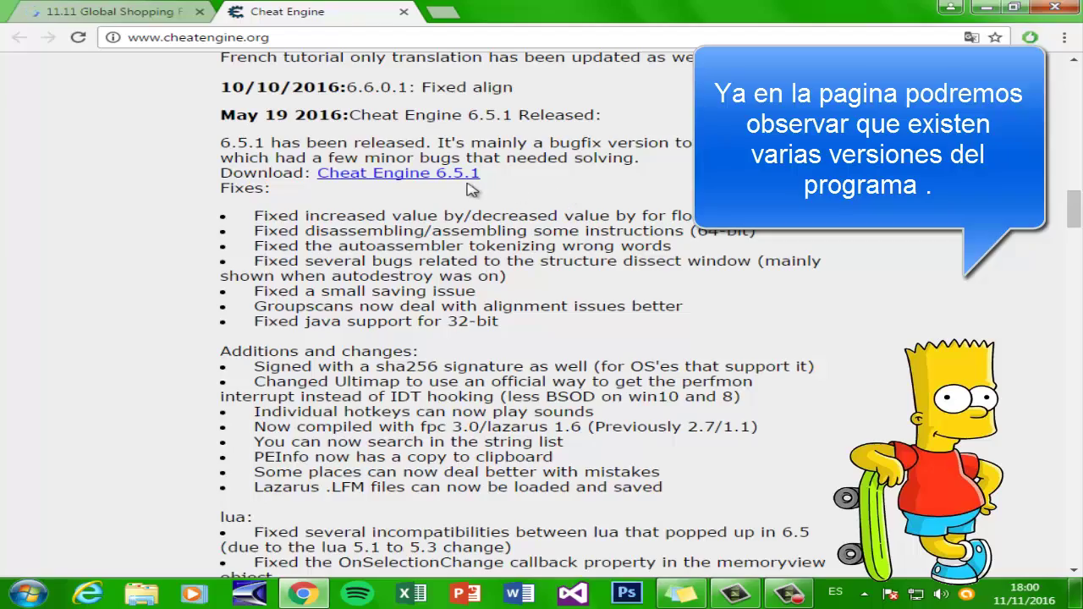
{"action": "scroll", "coordinate": [471, 190], "scroll_direction": "up", "scroll_amount": 15}
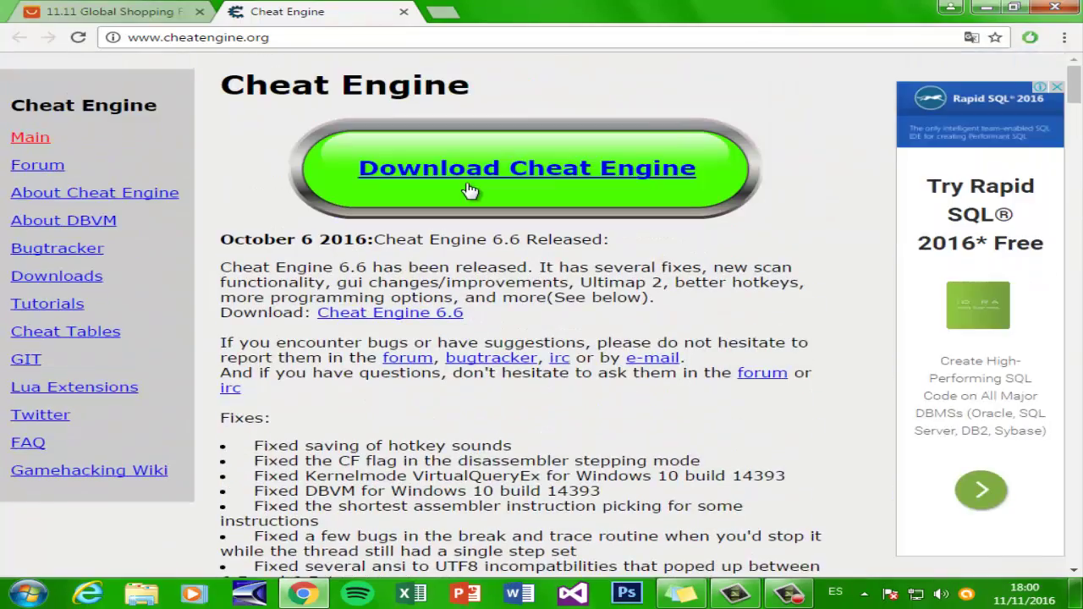
{"action": "scroll", "coordinate": [472, 189], "scroll_direction": "down", "scroll_amount": 20}
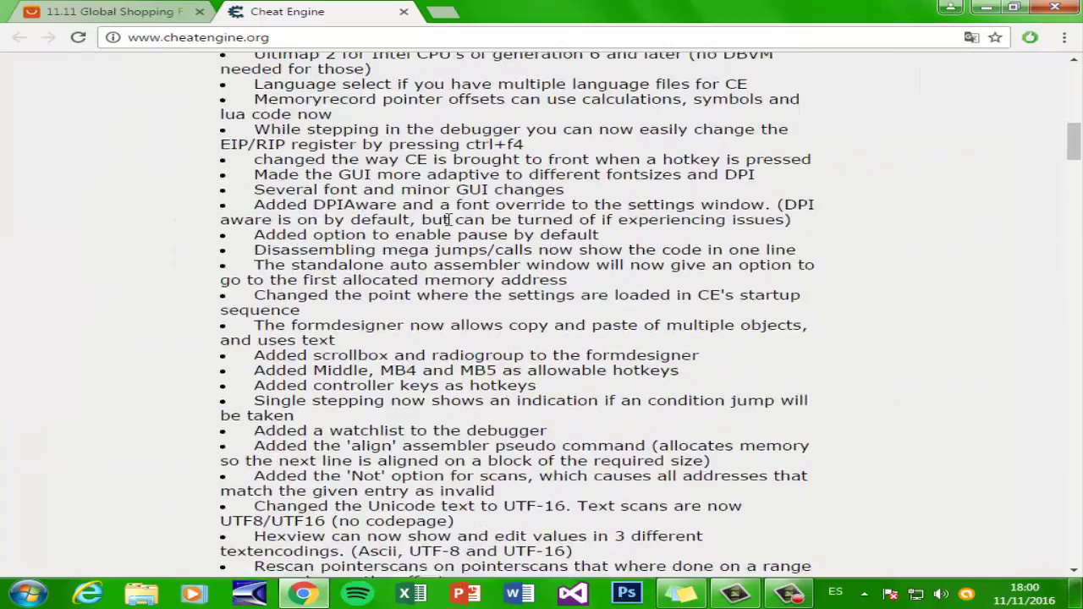
{"action": "scroll", "coordinate": [449, 220], "scroll_direction": "down", "scroll_amount": 6}
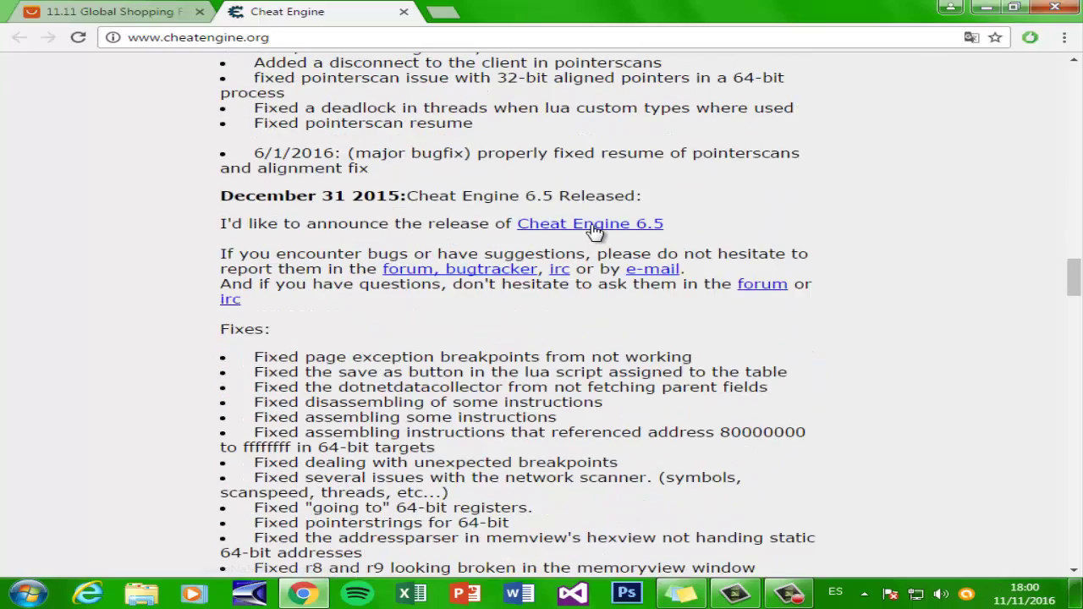
{"action": "scroll", "coordinate": [458, 254], "scroll_direction": "down", "scroll_amount": 15}
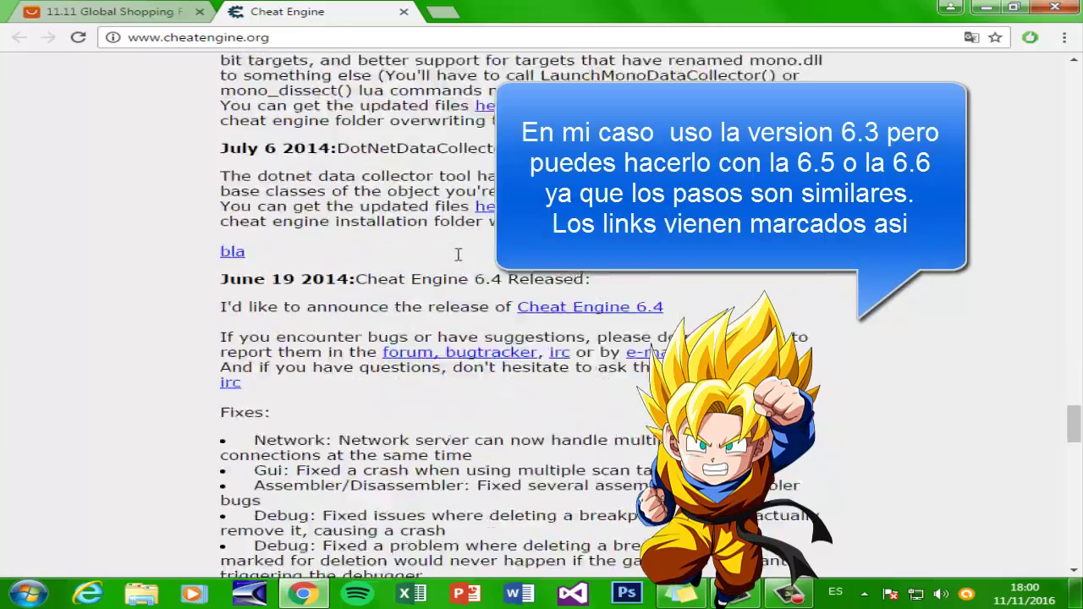
{"action": "scroll", "coordinate": [458, 254], "scroll_direction": "down", "scroll_amount": 15}
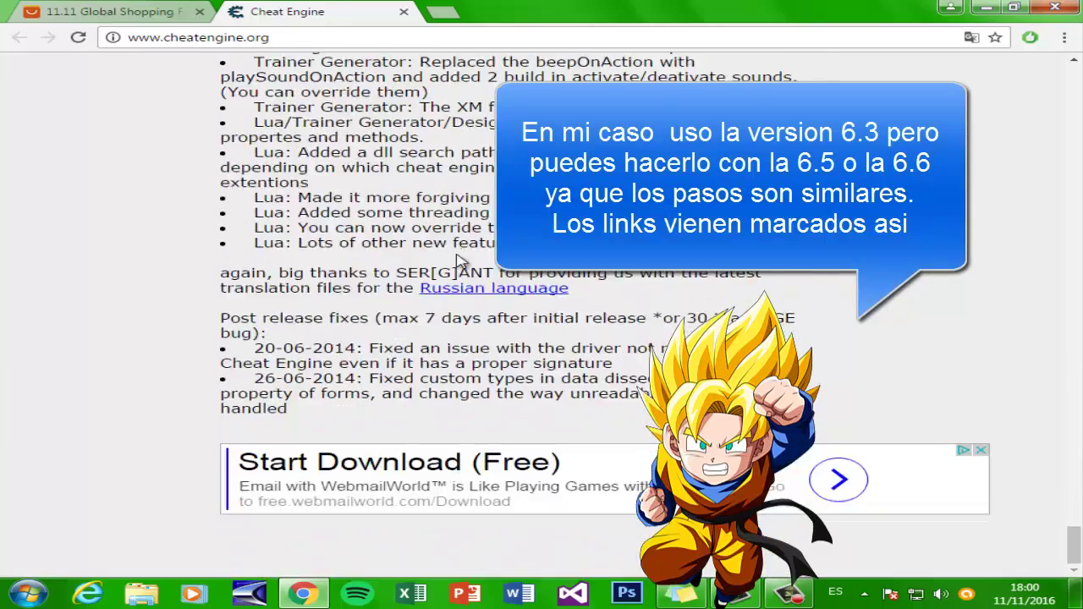
{"action": "scroll", "coordinate": [457, 258], "scroll_direction": "up", "scroll_amount": 20}
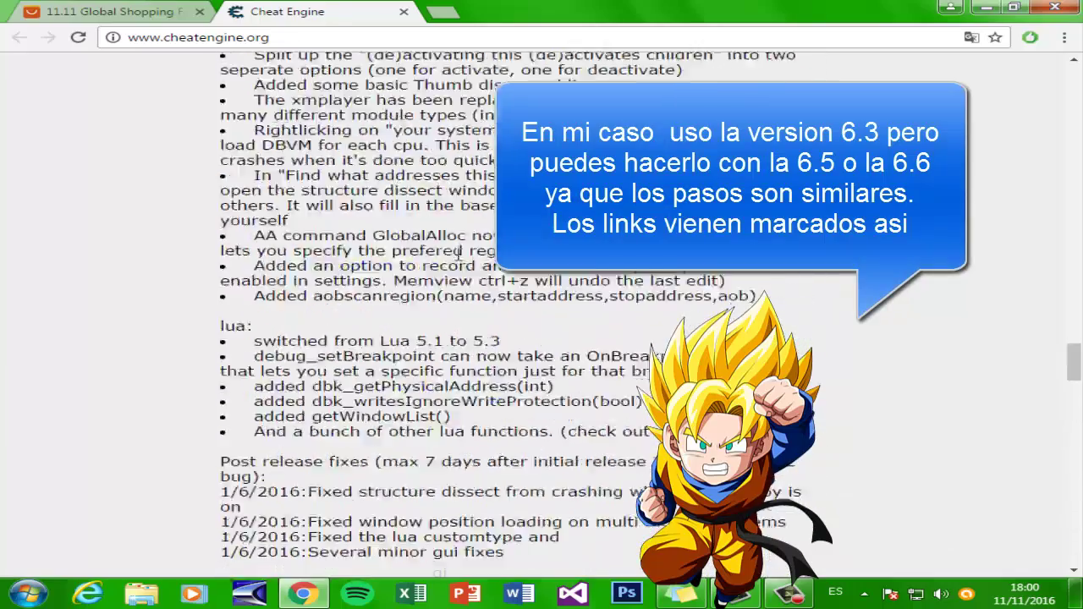
{"action": "scroll", "coordinate": [458, 254], "scroll_direction": "up", "scroll_amount": 20}
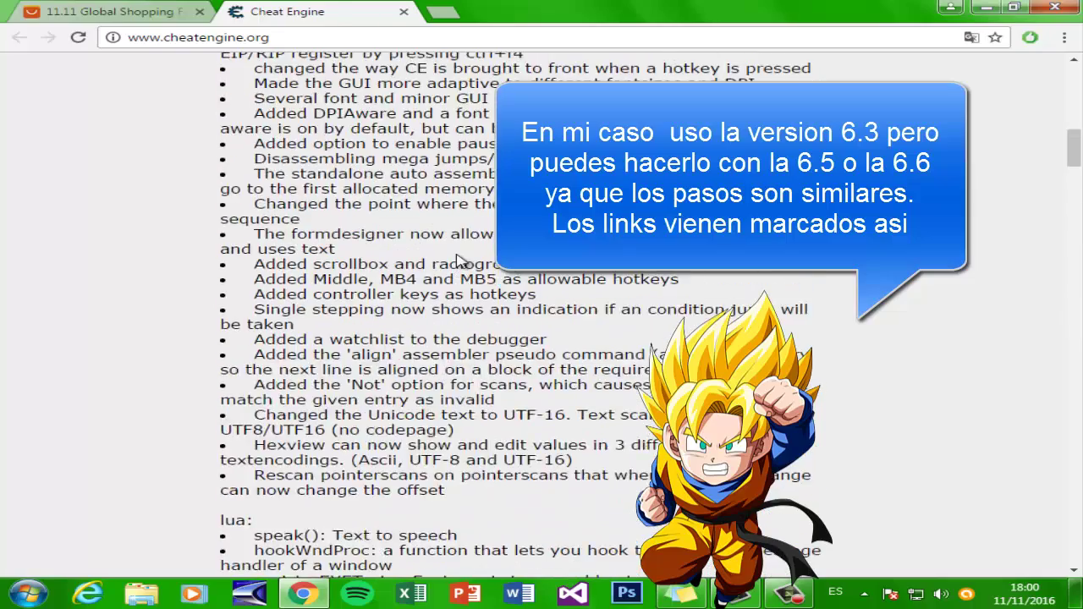
{"action": "scroll", "coordinate": [457, 261], "scroll_direction": "up", "scroll_amount": 10}
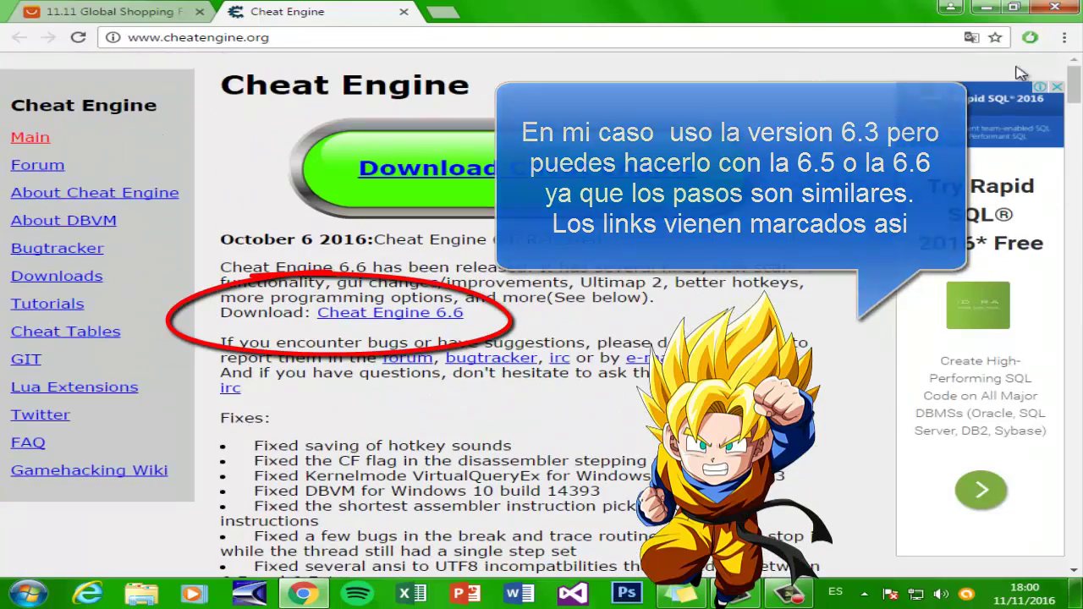
{"action": "right_click", "coordinate": [1030, 39]}
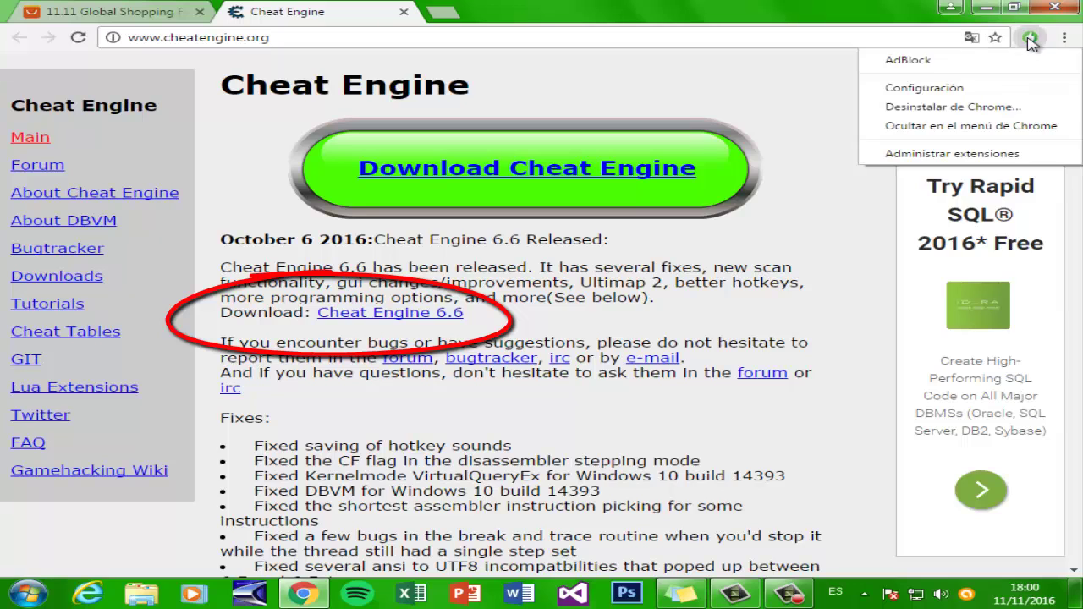
{"action": "left_click", "coordinate": [981, 69]}
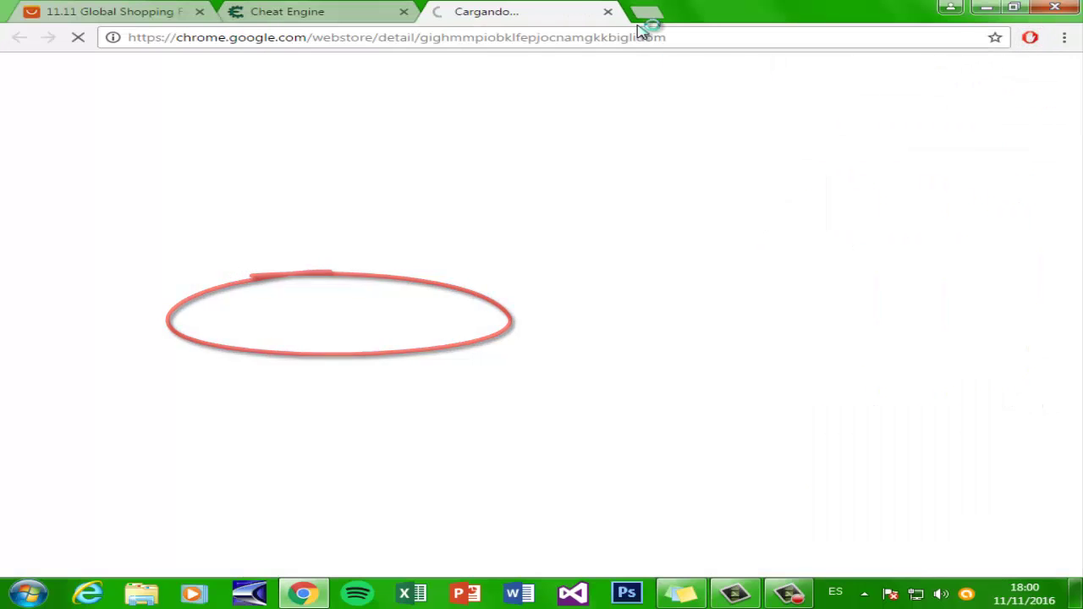
{"action": "left_click", "coordinate": [608, 12]}
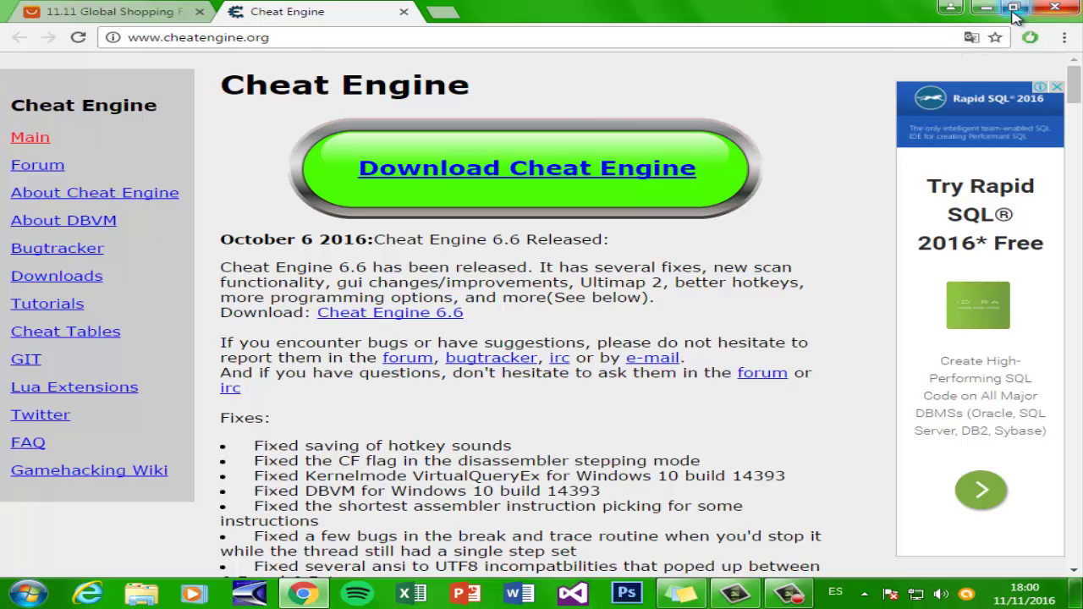
- Close the Cheat Engine page and the remaining browser window, and open the Programas folder on the desktop
{"action": "left_click", "coordinate": [403, 13]}
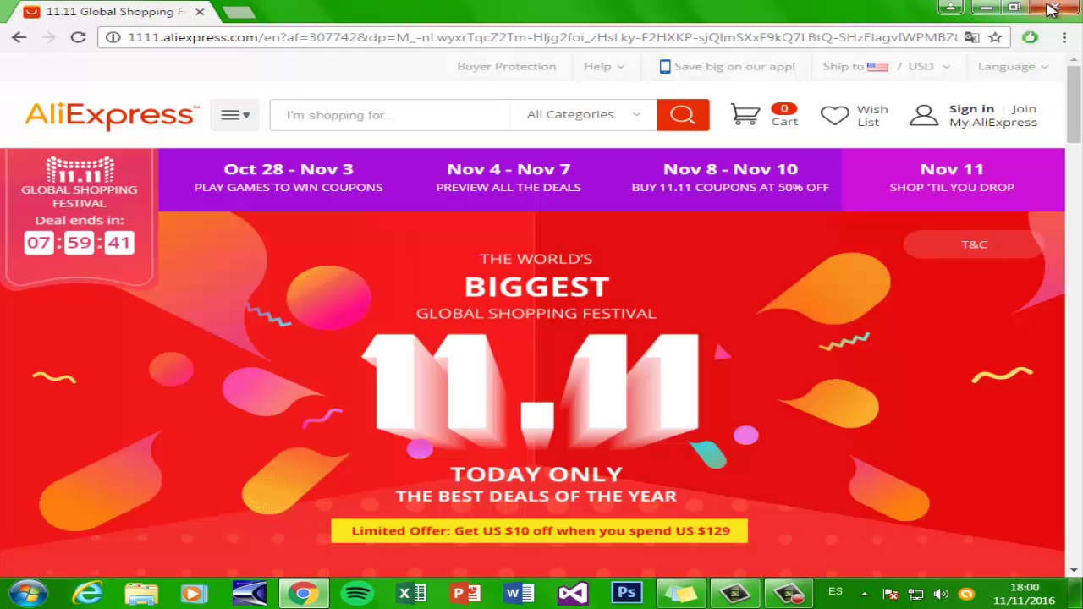
{"action": "left_click", "coordinate": [1055, 7]}
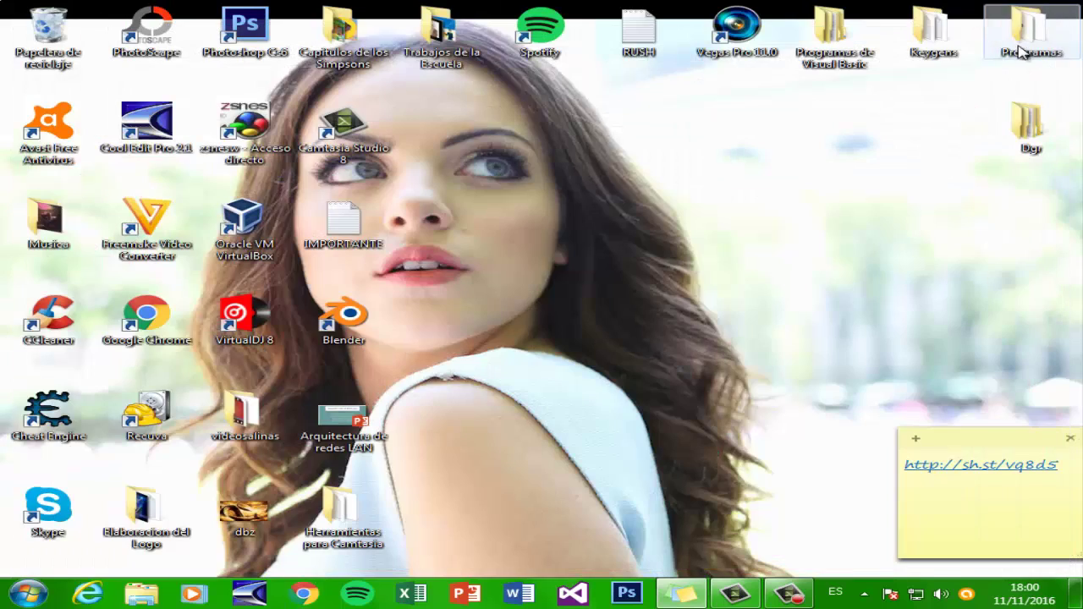
{"action": "double_click", "coordinate": [1028, 49]}
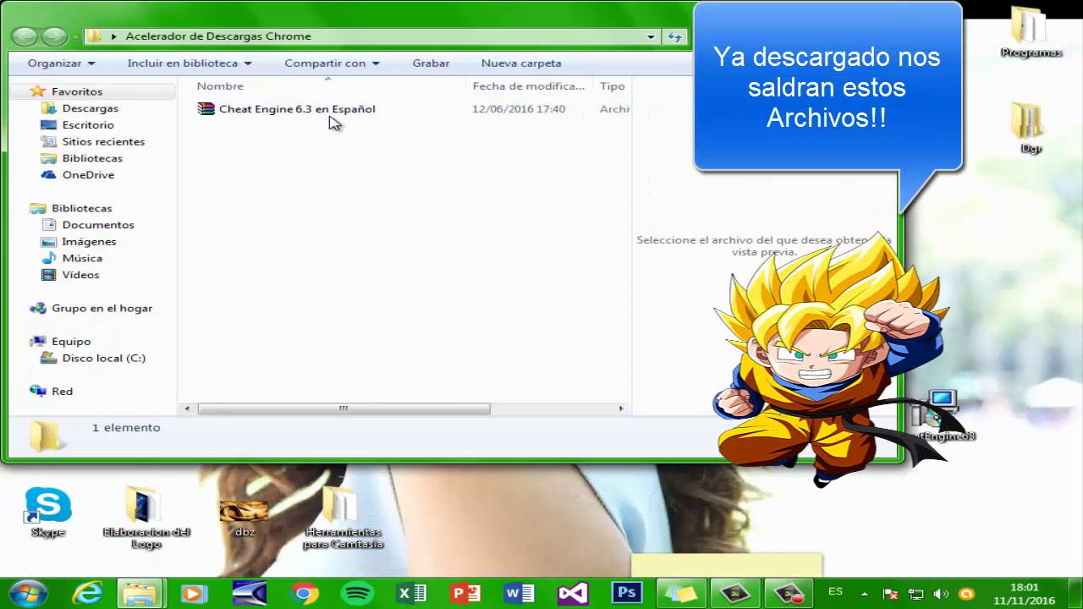
{"action": "left_click", "coordinate": [333, 118]}
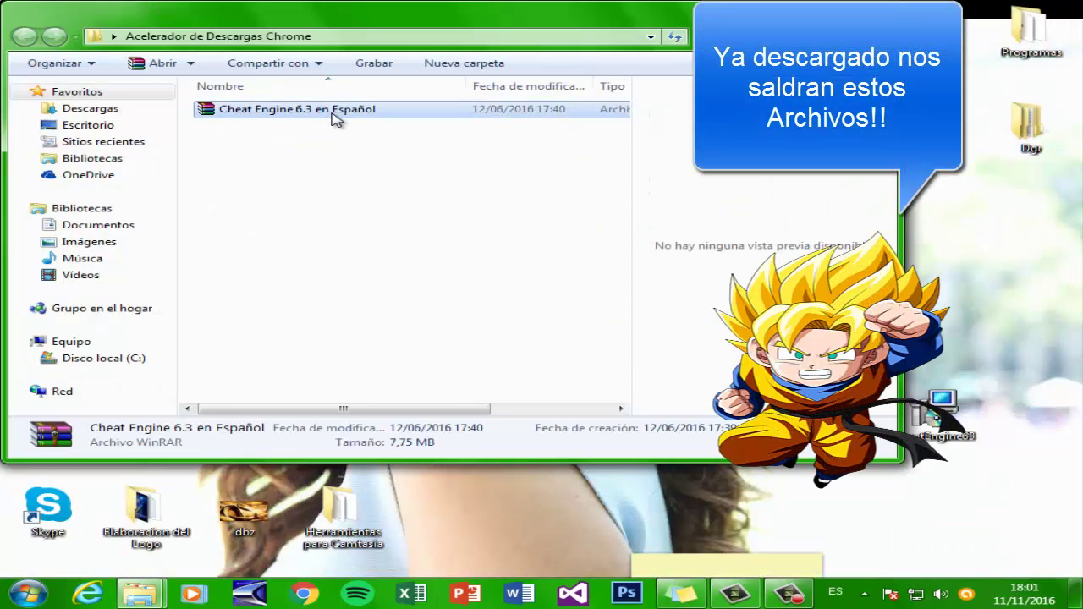
{"action": "right_click", "coordinate": [334, 118]}
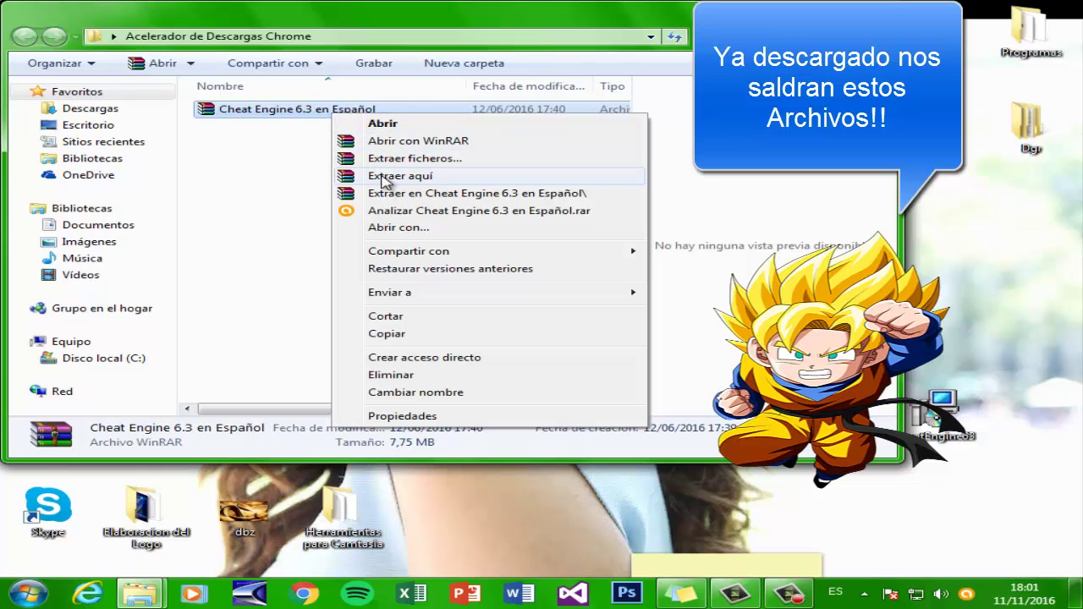
{"action": "left_click", "coordinate": [304, 198]}
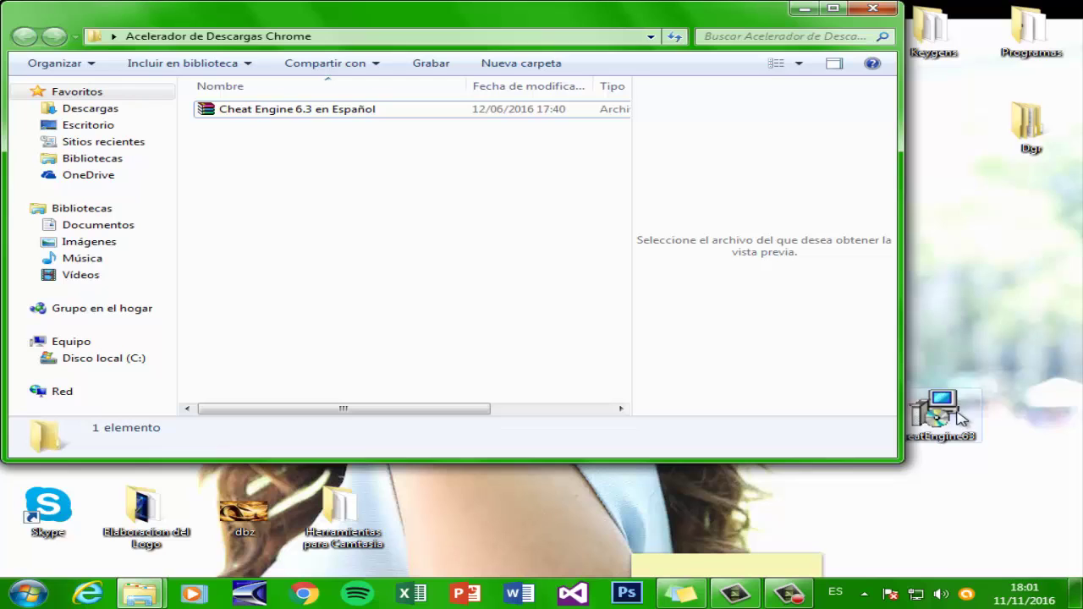
- Move the CheatEngine63 installer from the desktop into the Acelerador de Descargas Chrome folder and enlarge the folder's file list
{"action": "left_click_drag", "start_coordinate": [960, 417], "coordinate": [478, 193]}
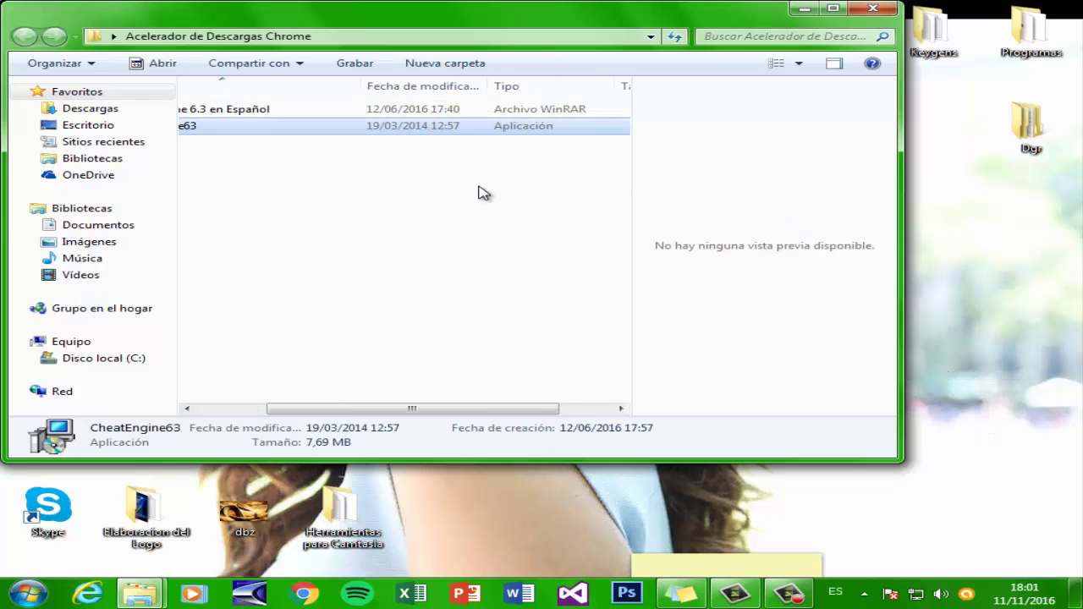
{"action": "left_click", "coordinate": [832, 8]}
{"action": "left_click_drag", "start_coordinate": [627, 224], "coordinate": [854, 229]}
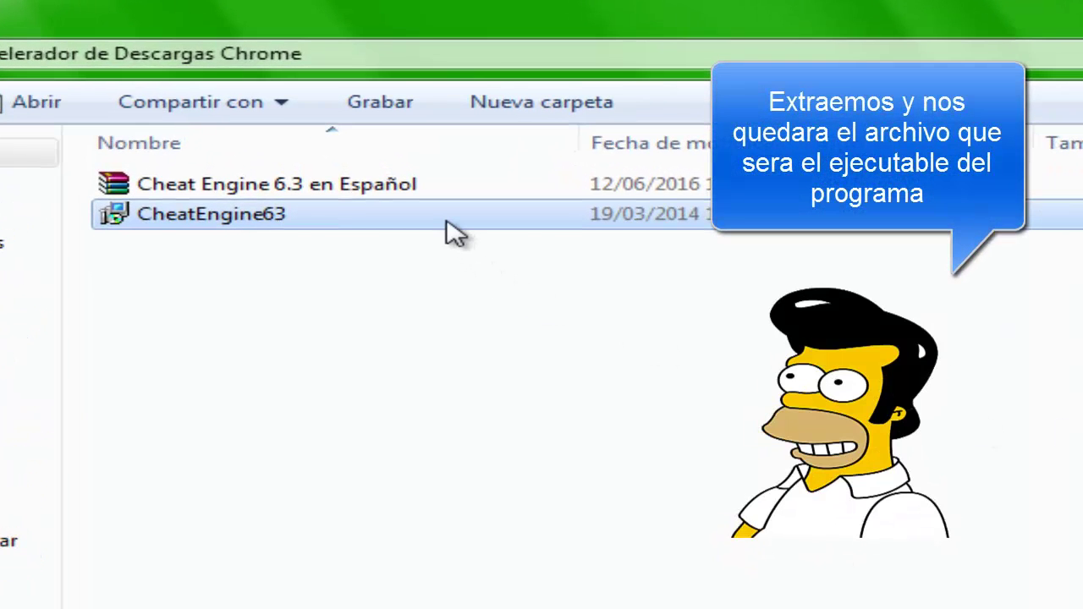
- Check the run options of the CheatEngine63 installer without running it, and close the folder window
{"action": "right_click", "coordinate": [455, 233]}
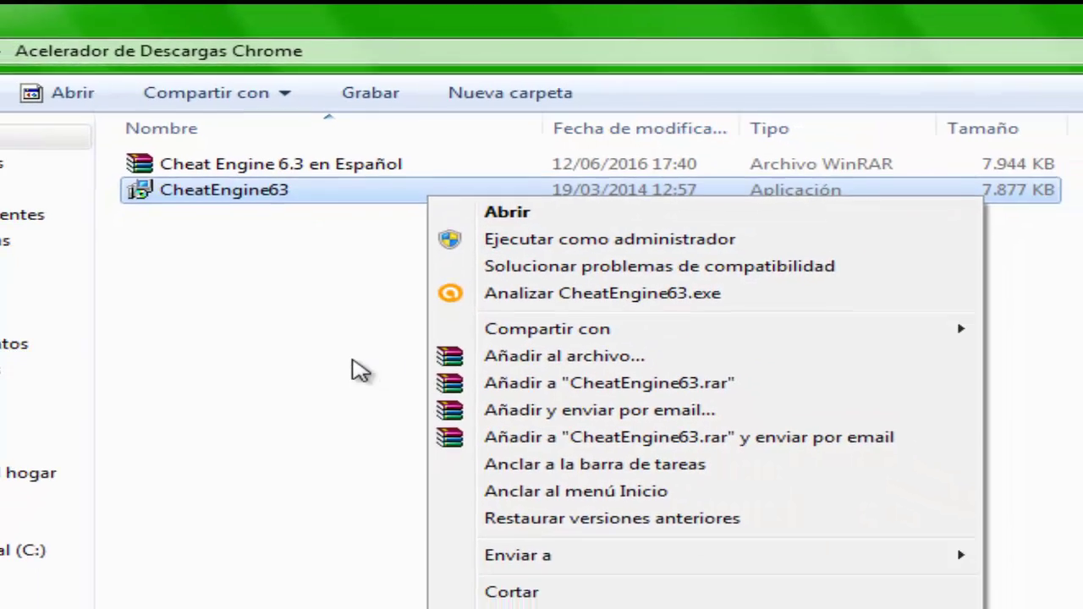
{"action": "left_click", "coordinate": [357, 410]}
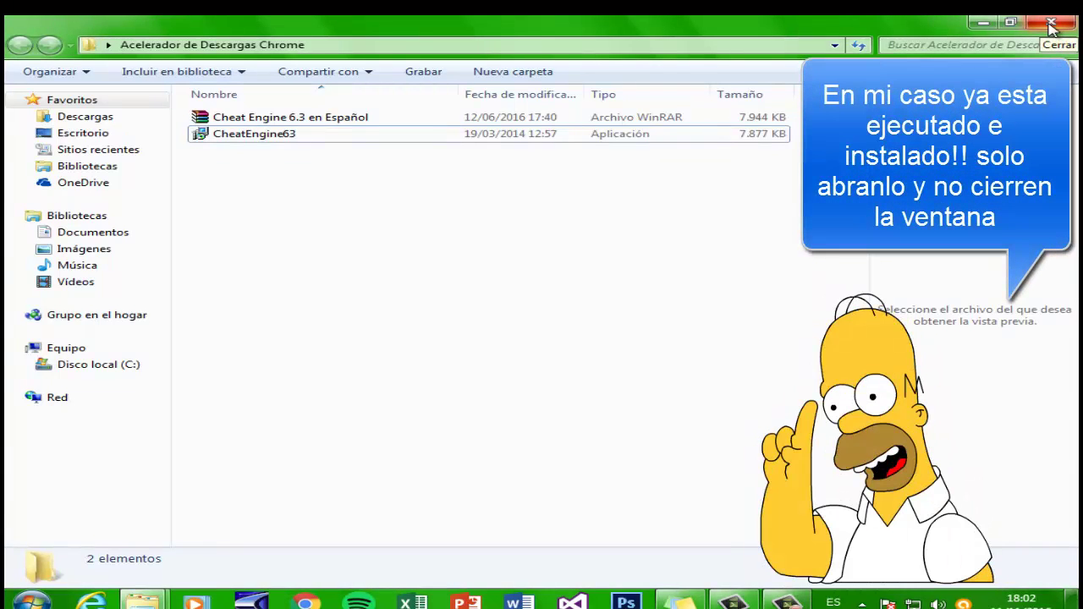
{"action": "left_click", "coordinate": [1050, 26]}
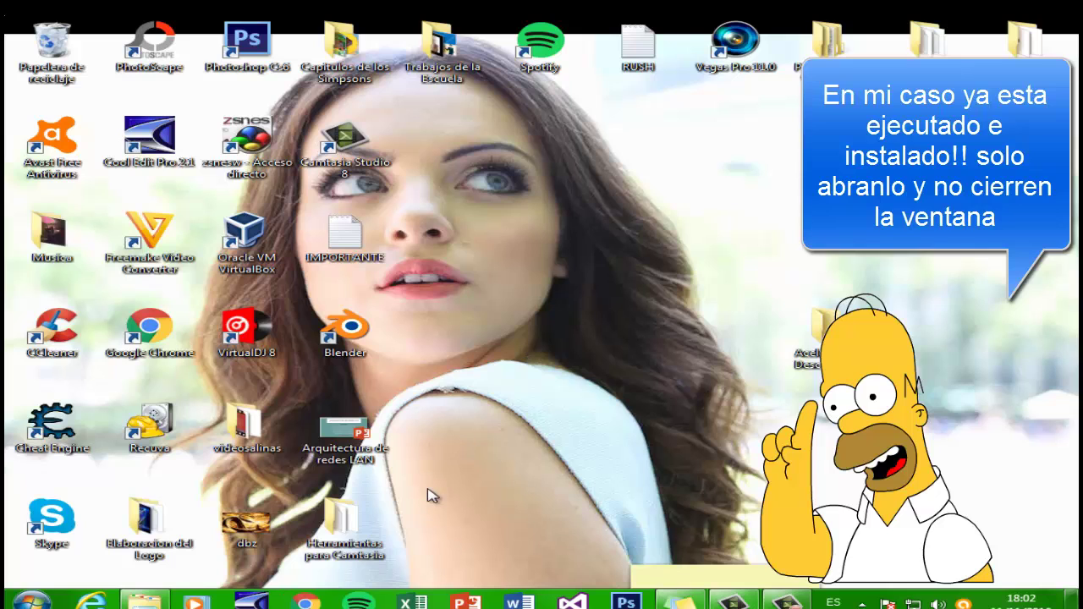
- Search the installed programs for "cheat", launch Cheat Engine 6.3 and maximize its window
{"action": "left_click", "coordinate": [6, 596]}
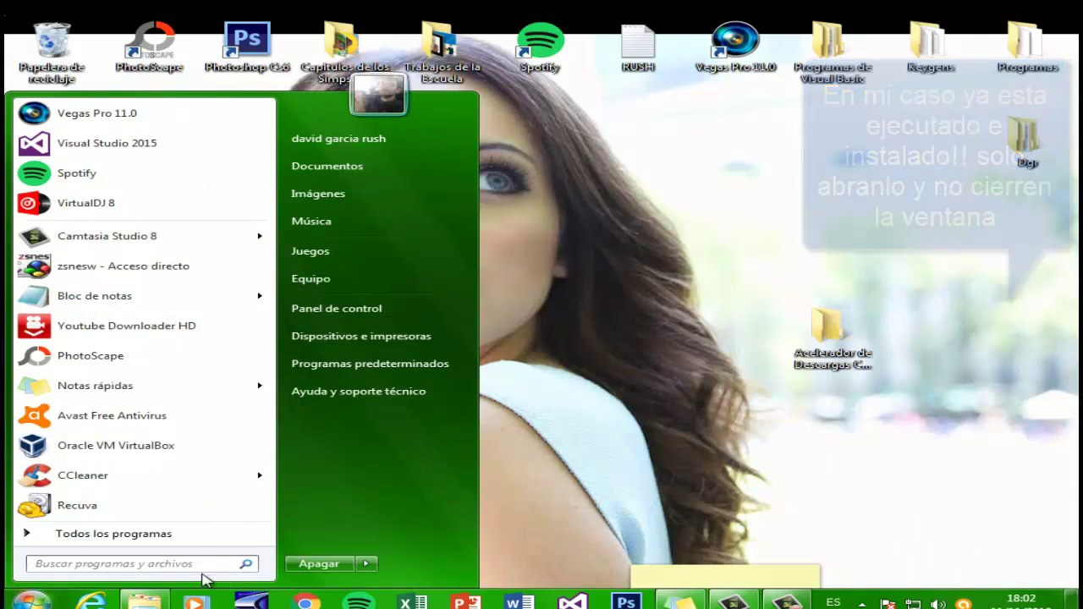
{"action": "type", "text": "cheat"}
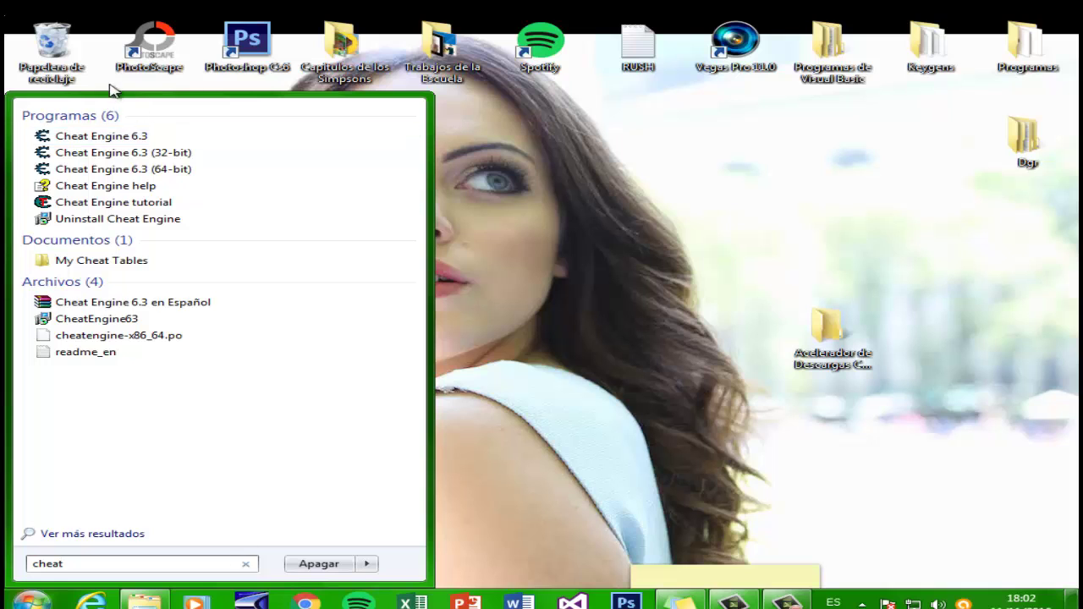
{"action": "left_click", "coordinate": [129, 136]}
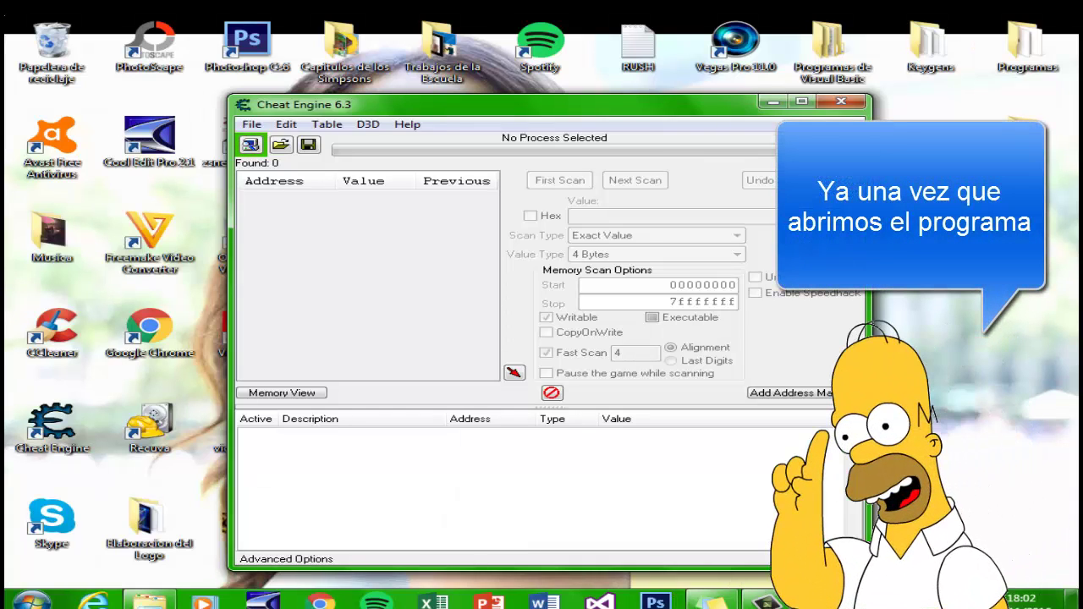
{"action": "left_click", "coordinate": [801, 102]}
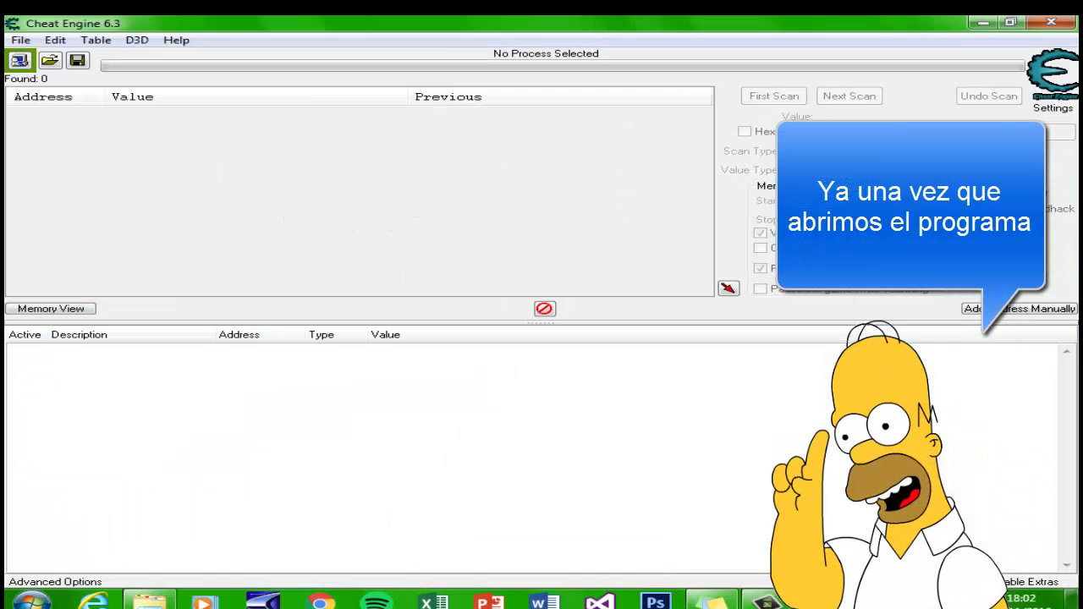
- Restore the Cheat Engine window, switch to Chrome, search for "descargar juegos 1 link" and open the Bajar Juegos PC Gratis result
{"action": "left_click", "coordinate": [1009, 23]}
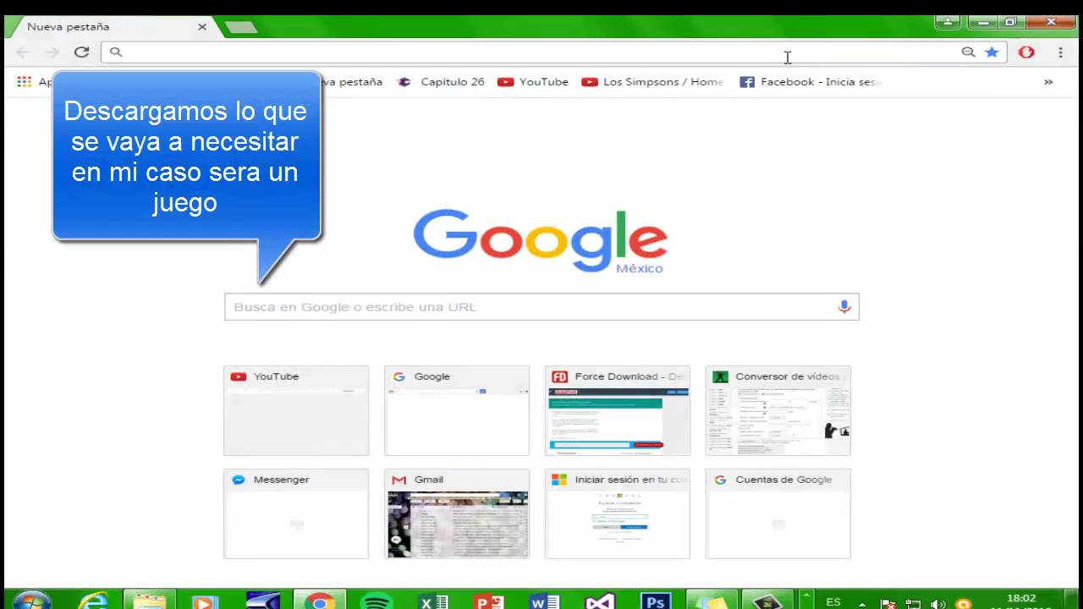
{"action": "type", "text": "de"}
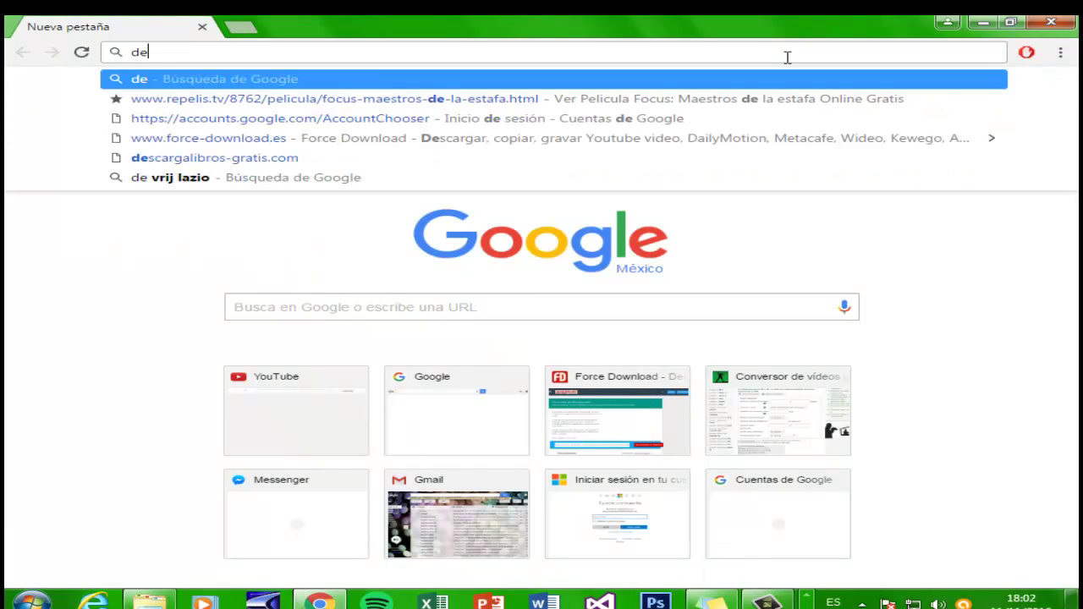
{"action": "type", "text": "scargar juegos 1 link"}
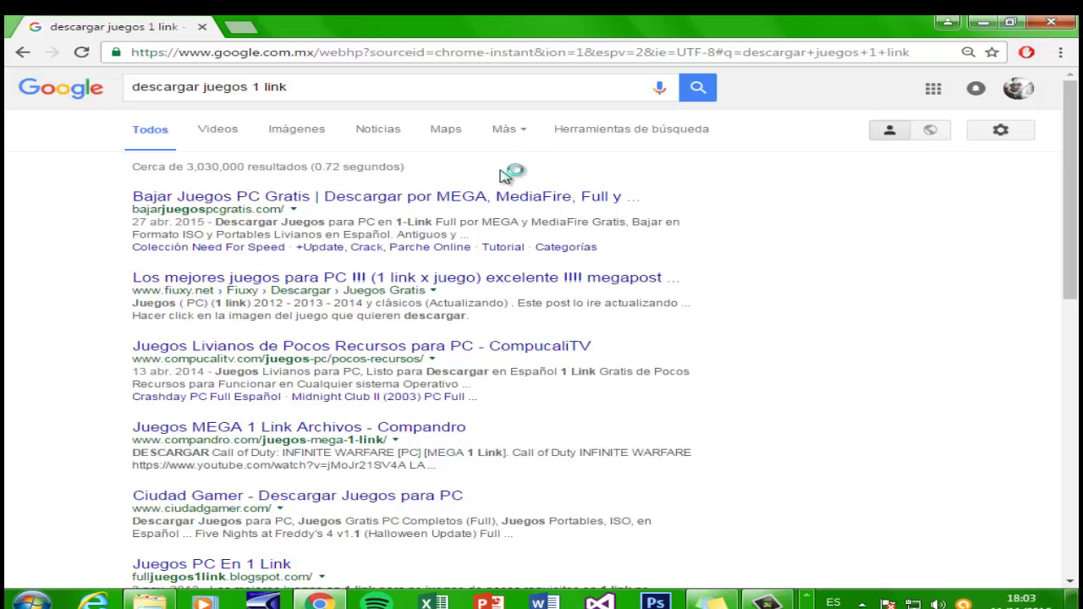
{"action": "left_click", "coordinate": [494, 204]}
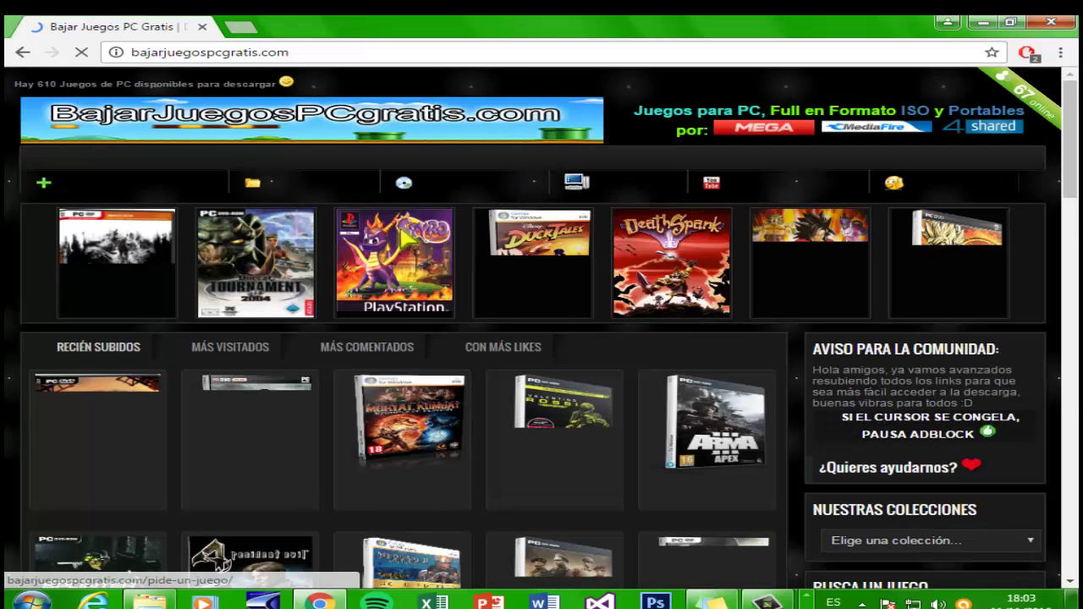
- Browse the recently uploaded games and open the page for Tom Clancy's Splinter Cell: Complete Edition
{"action": "scroll", "coordinate": [302, 338], "scroll_direction": "down", "scroll_amount": 3}
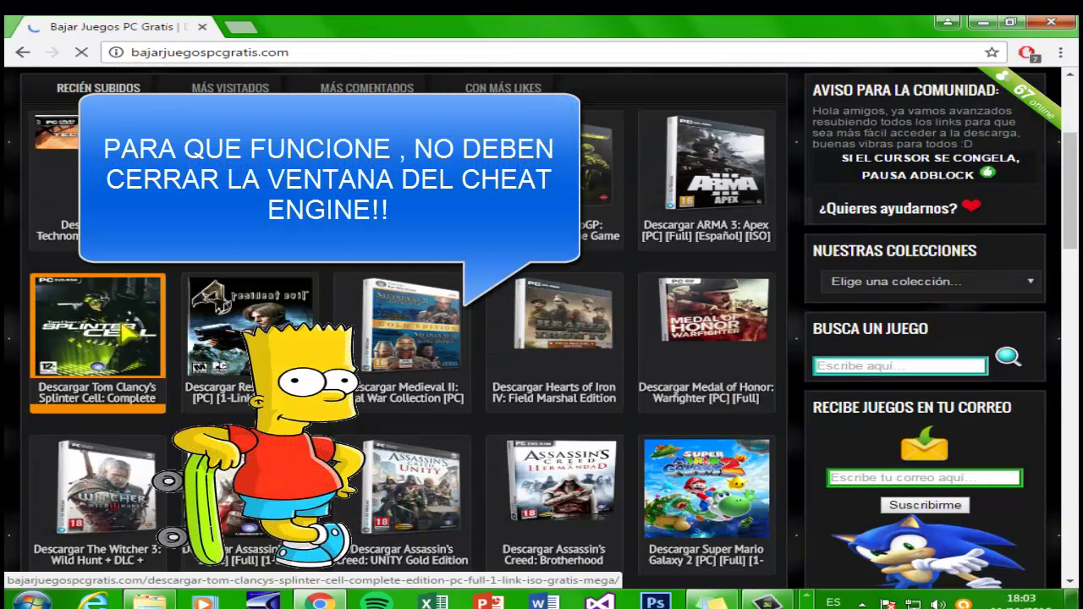
{"action": "scroll", "coordinate": [127, 332], "scroll_direction": "up", "scroll_amount": 3}
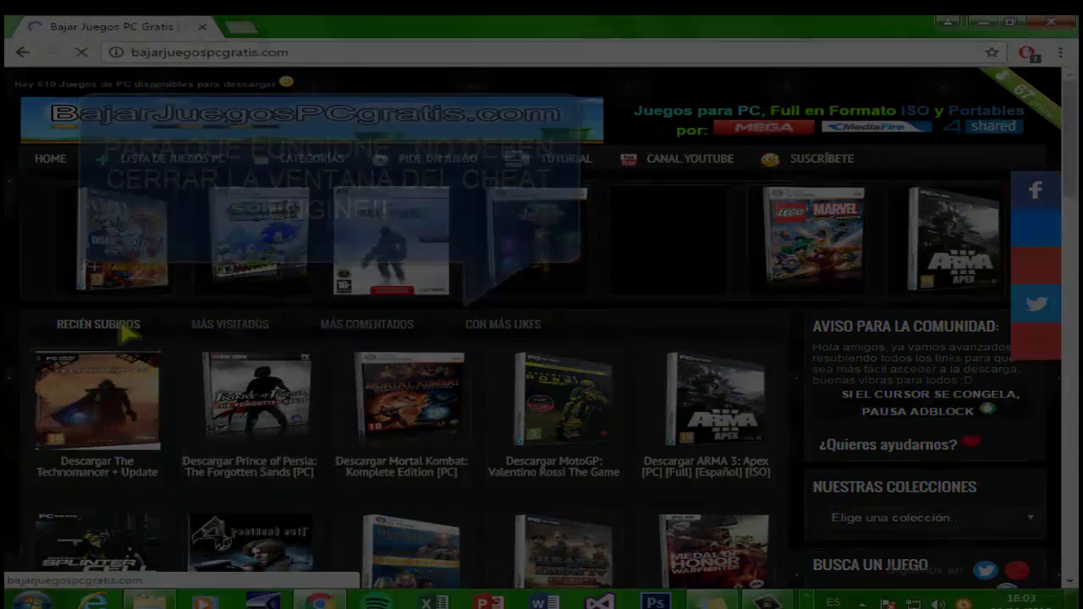
{"action": "scroll", "coordinate": [122, 329], "scroll_direction": "down", "scroll_amount": 1}
{"action": "scroll", "coordinate": [119, 329], "scroll_direction": "down", "scroll_amount": 4}
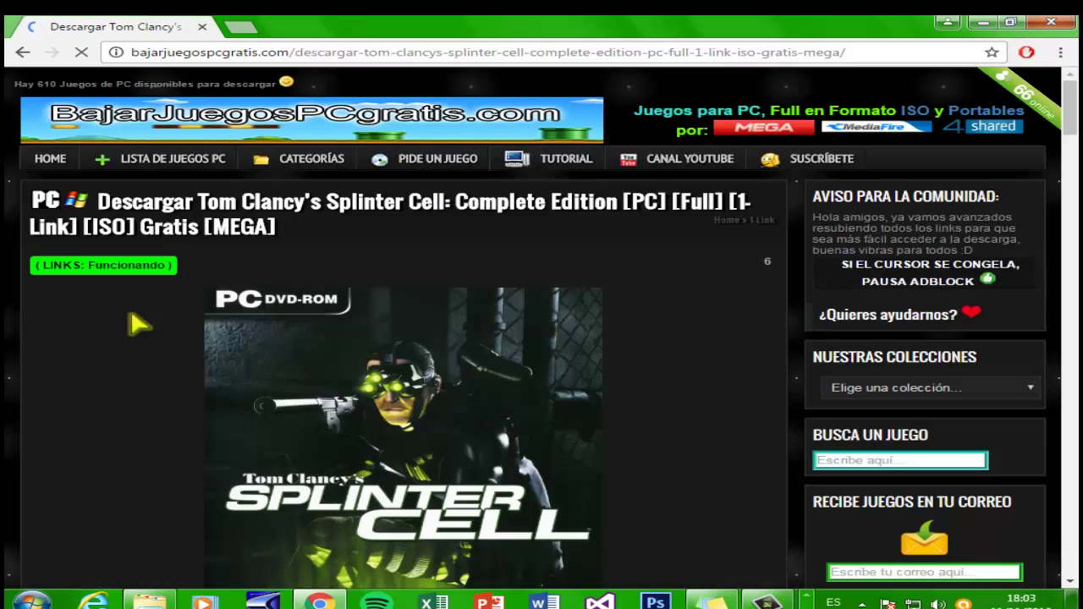
- Open the DepositFiles download link, option 2, on the Splinter Cell page
{"action": "scroll", "coordinate": [648, 293], "scroll_direction": "down", "scroll_amount": 9}
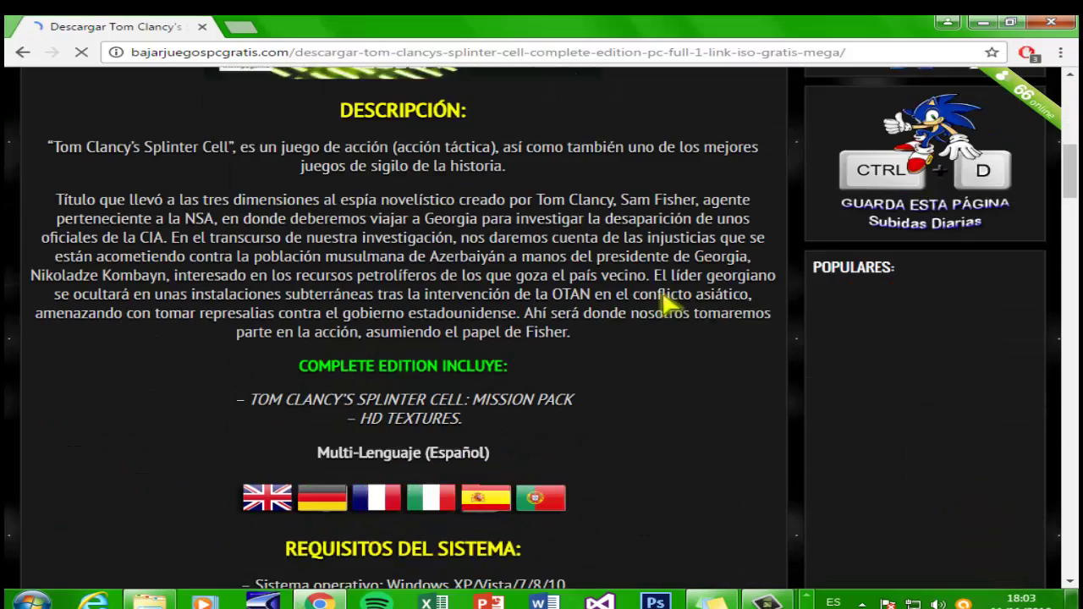
{"action": "scroll", "coordinate": [673, 305], "scroll_direction": "down", "scroll_amount": 2}
{"action": "scroll", "coordinate": [673, 304], "scroll_direction": "down", "scroll_amount": 15}
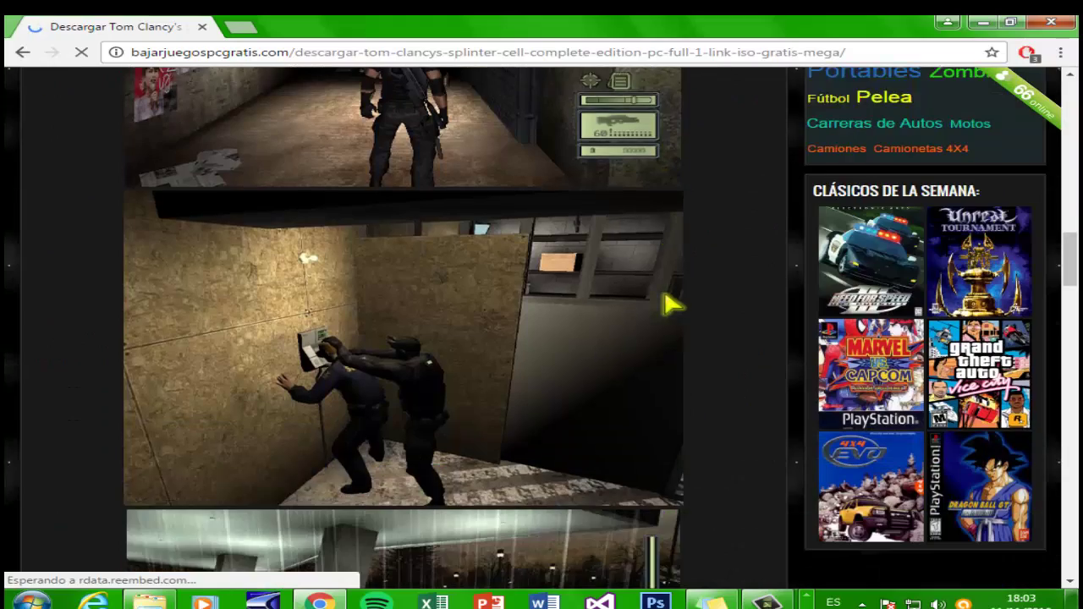
{"action": "scroll", "coordinate": [672, 304], "scroll_direction": "down", "scroll_amount": 10}
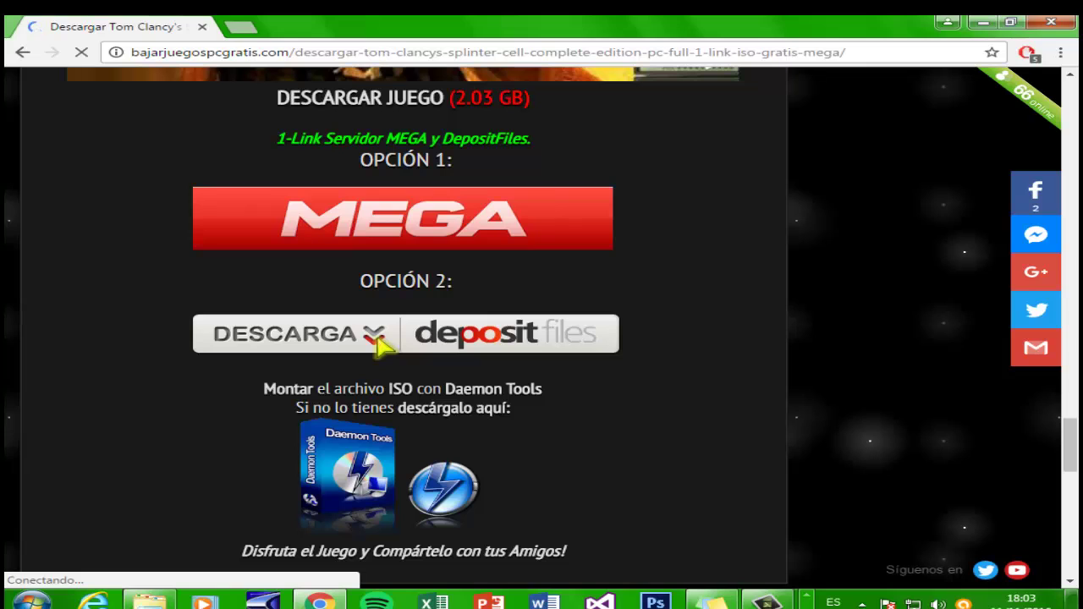
{"action": "left_click", "coordinate": [499, 334]}
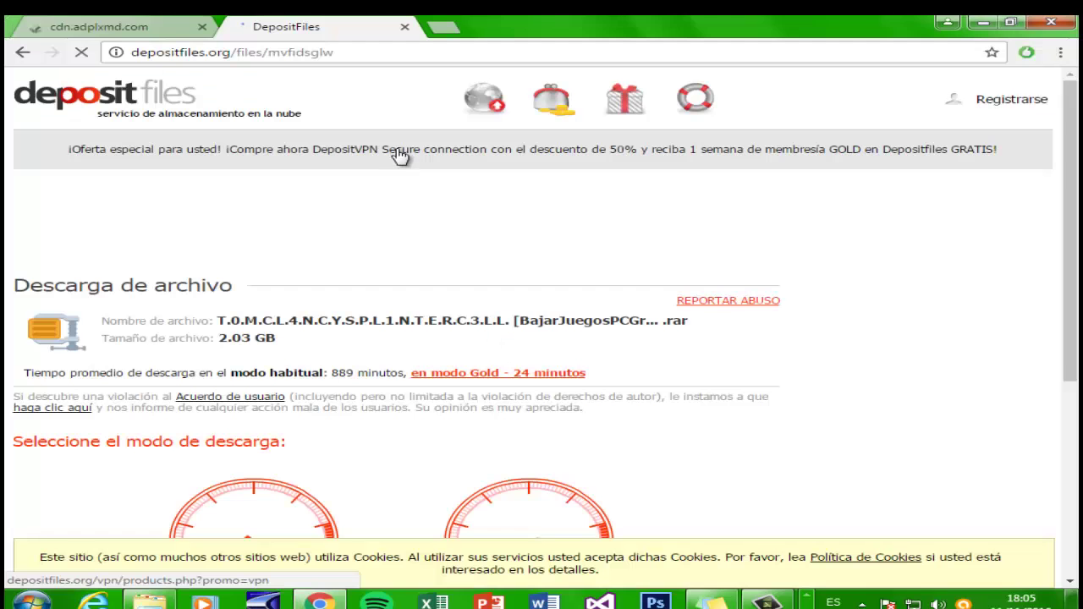
- Start the regular download of the Splinter Cell .rar file on DepositFiles and check the options of the running download
{"action": "scroll", "coordinate": [396, 195], "scroll_direction": "down", "scroll_amount": 4}
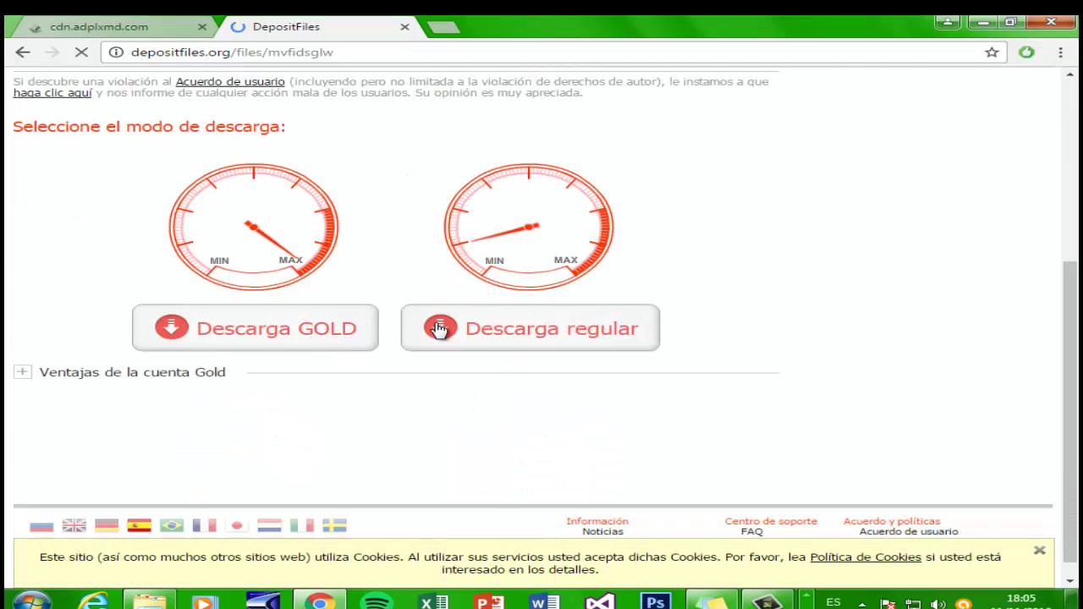
{"action": "scroll", "coordinate": [478, 321], "scroll_direction": "up", "scroll_amount": 3}
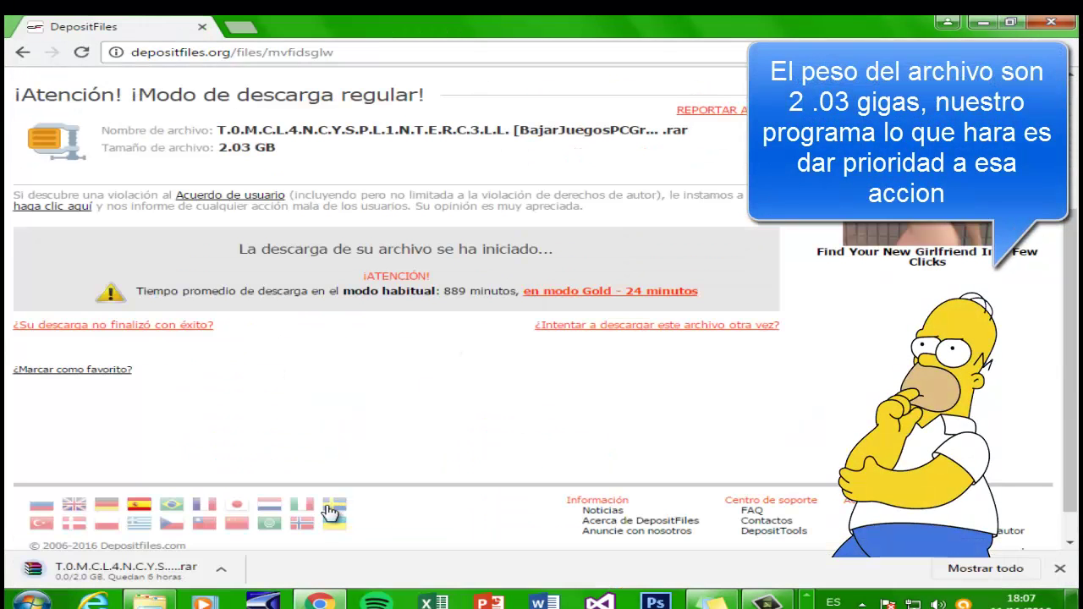
{"action": "left_click", "coordinate": [225, 573]}
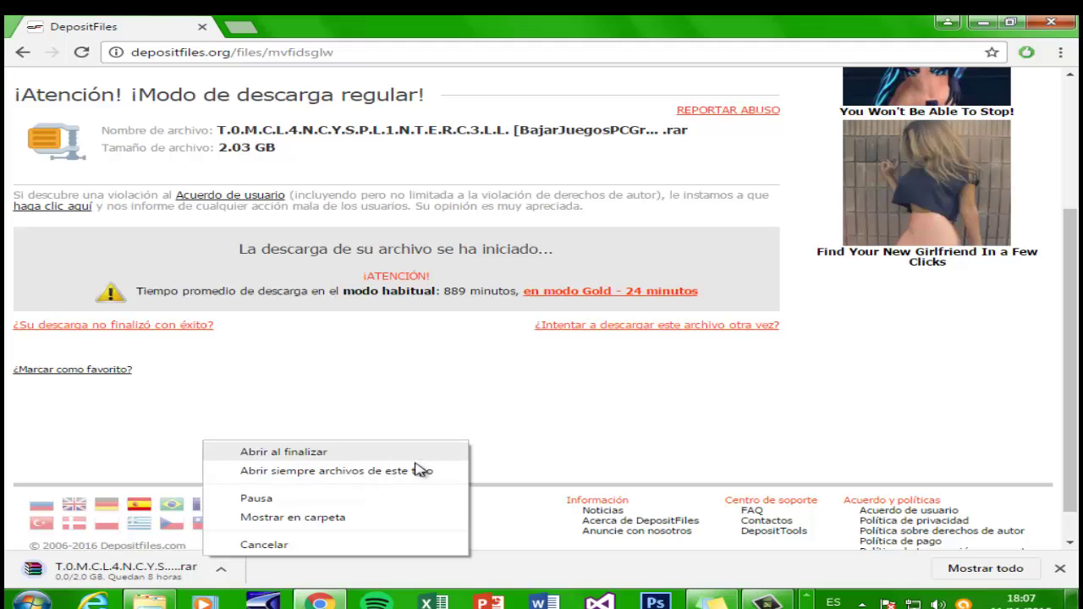
{"action": "left_click", "coordinate": [895, 381]}
- Reactivate AdBlock on the DepositFiles page and open the browser's Descargas page
{"action": "left_click", "coordinate": [1027, 54]}
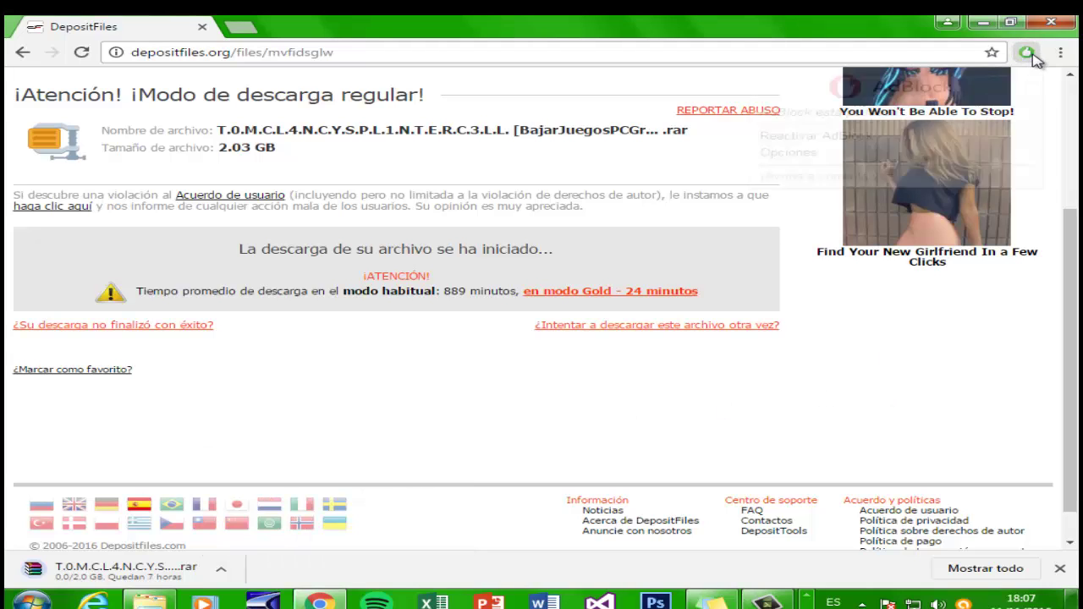
{"action": "left_click", "coordinate": [844, 140]}
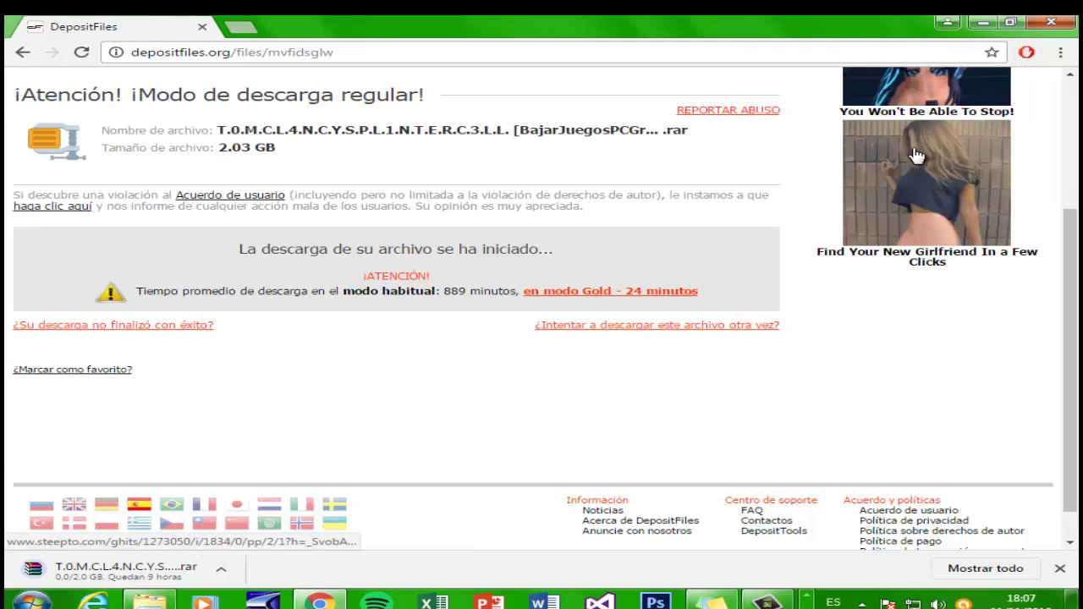
{"action": "left_click", "coordinate": [1060, 53]}
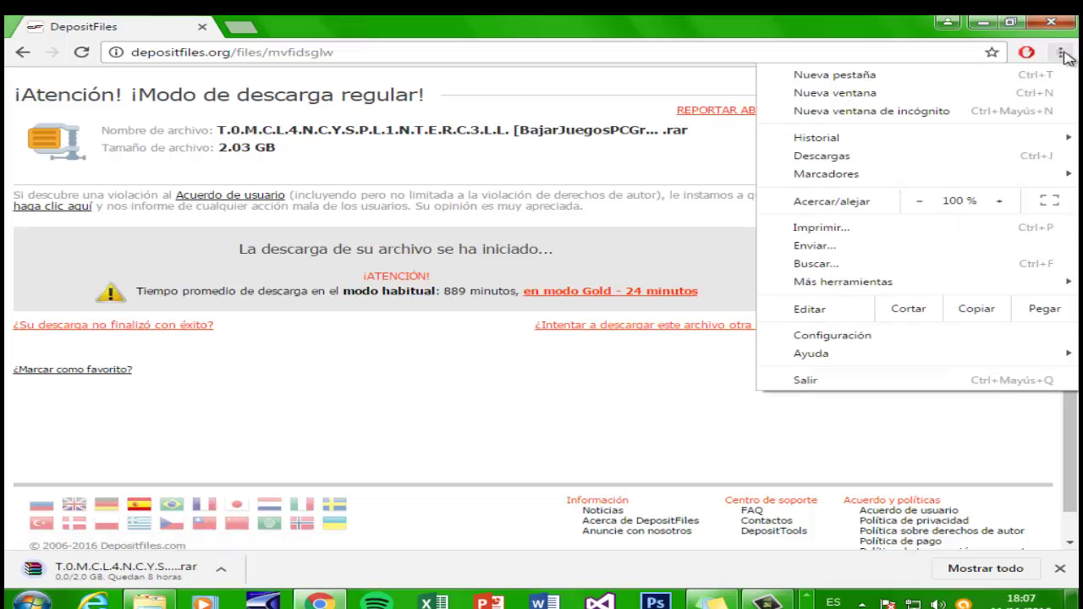
{"action": "left_click", "coordinate": [907, 157]}
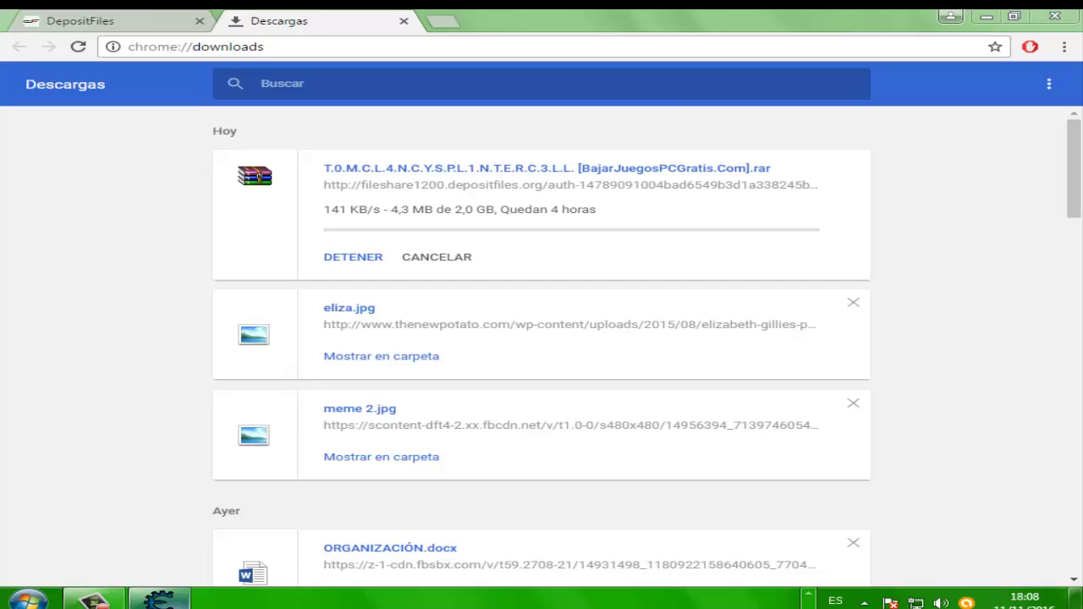
- Switch to Cheat Engine 6.3, move its window away from the running download's progress and look through its file commands
{"action": "left_click", "coordinate": [159, 600]}
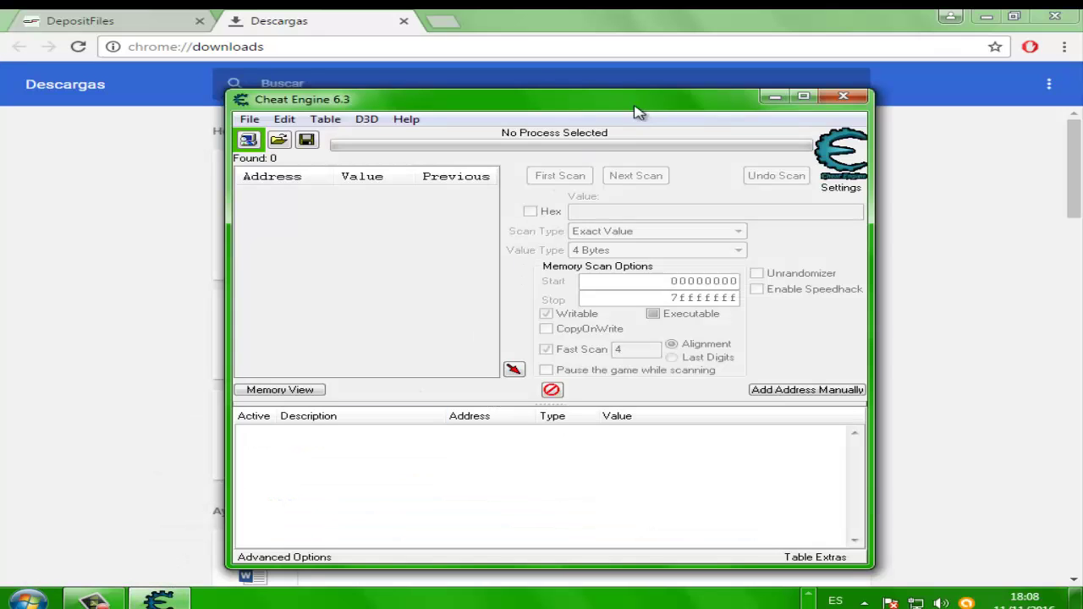
{"action": "mouse_move", "coordinate": [638, 108]}
{"action": "left_mouse_down"}
{"action": "mouse_move", "coordinate": [714, 191]}
{"action": "mouse_move", "coordinate": [835, 183]}
{"action": "left_mouse_up"}
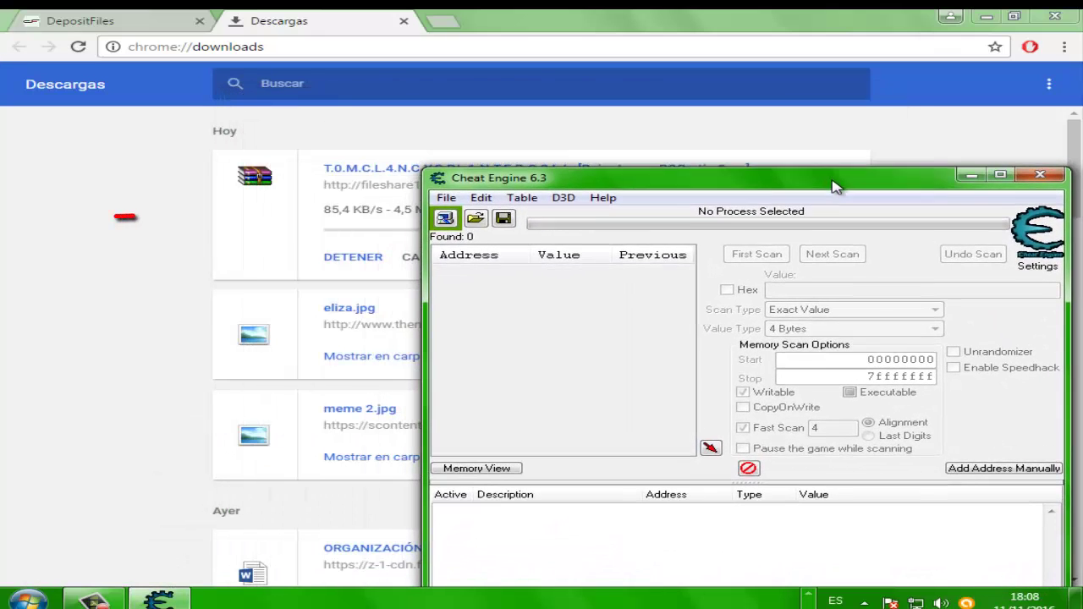
{"action": "left_click", "coordinate": [447, 194]}
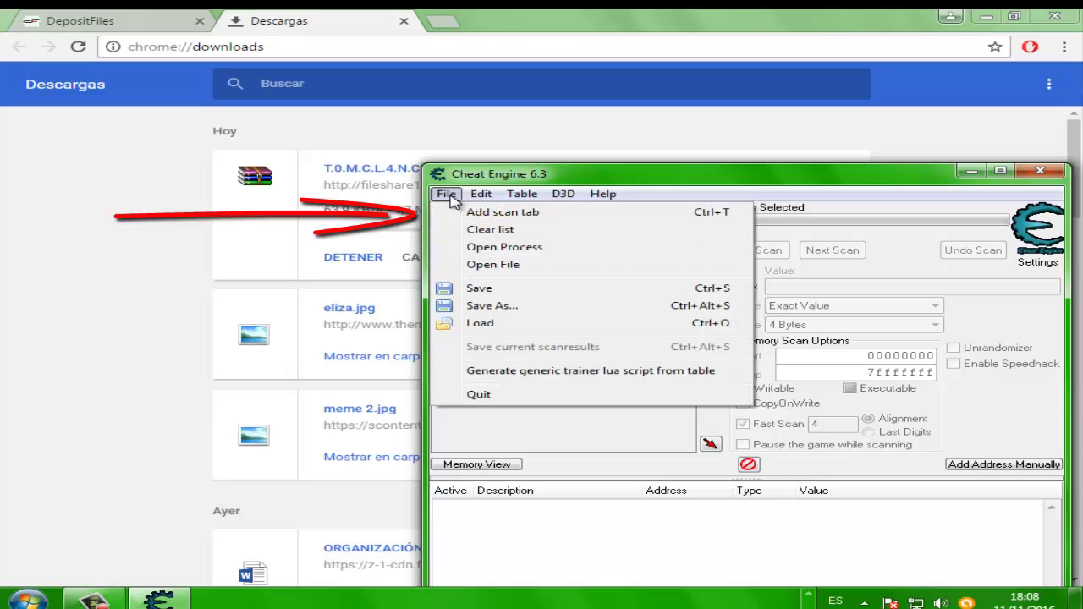
{"action": "mouse_move", "coordinate": [562, 194]}
{"action": "left_click", "coordinate": [612, 180]}
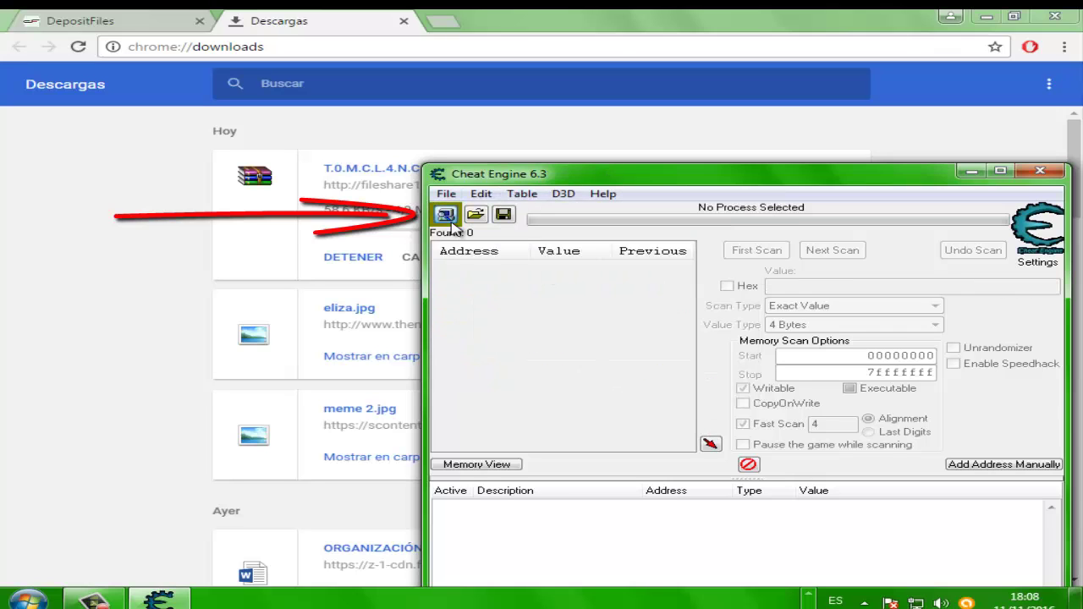
- Open the first Chrome process, 000003B4-chrome.exe, from Cheat Engine's process list
{"action": "left_click", "coordinate": [446, 214]}
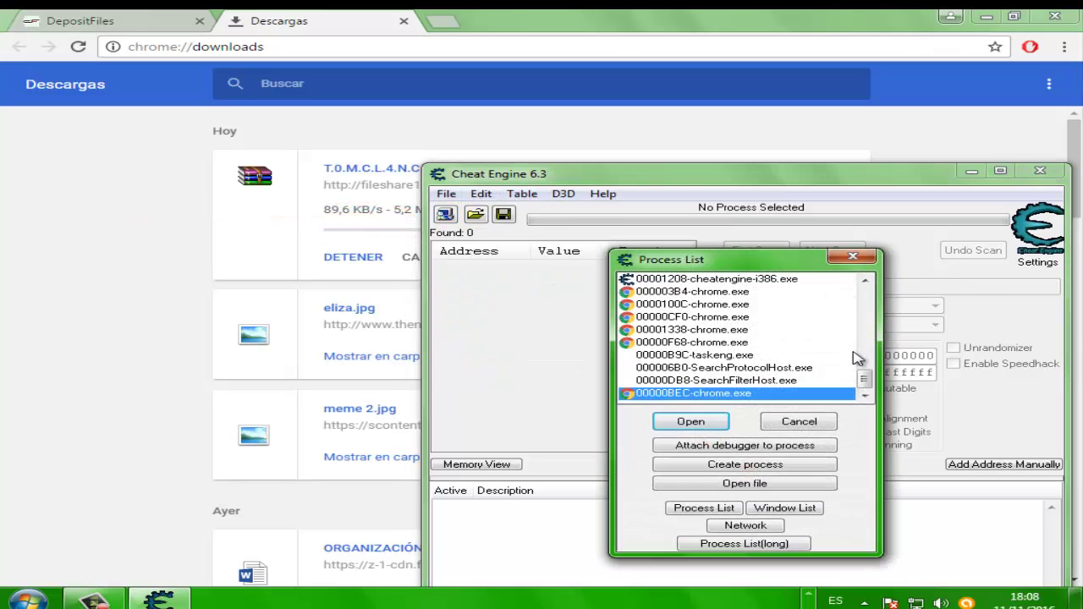
{"action": "left_click_drag", "start_coordinate": [866, 381], "coordinate": [864, 296]}
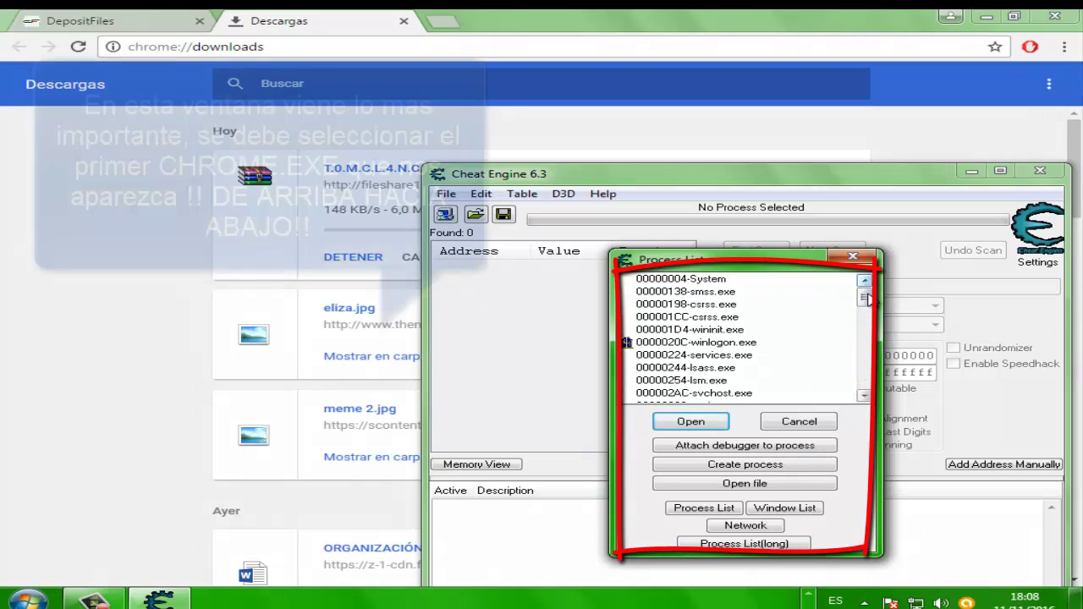
{"action": "left_click_drag", "start_coordinate": [865, 298], "coordinate": [863, 375]}
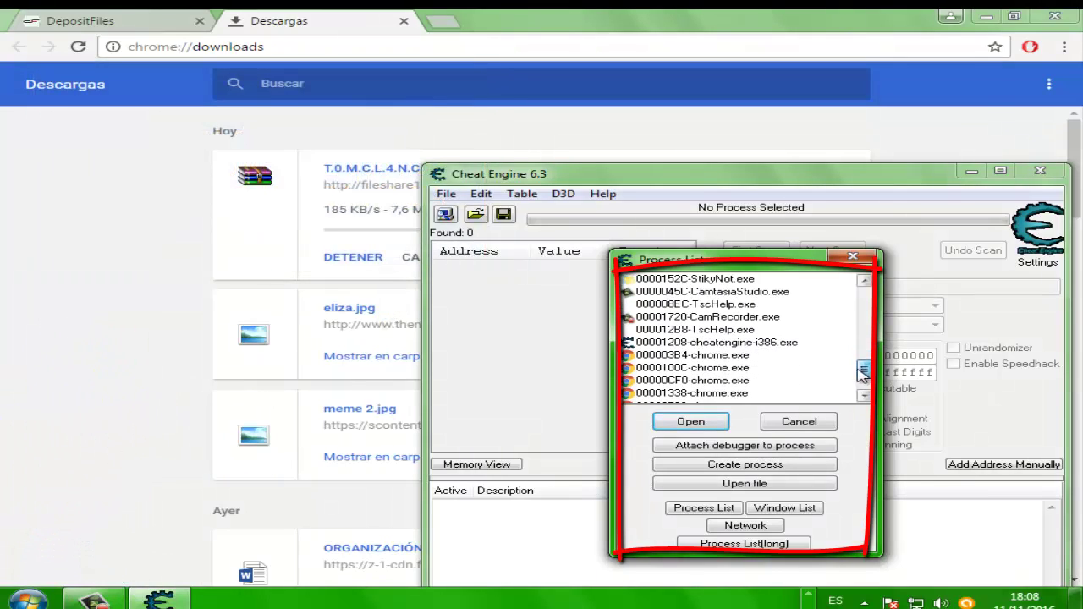
{"action": "left_click", "coordinate": [749, 356]}
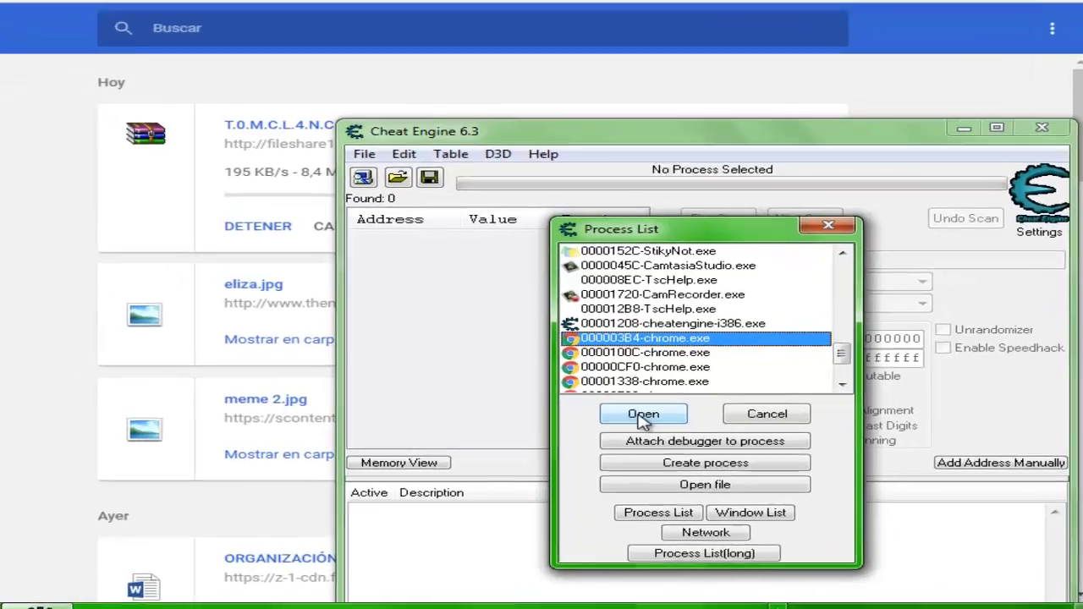
{"action": "left_click", "coordinate": [690, 422]}
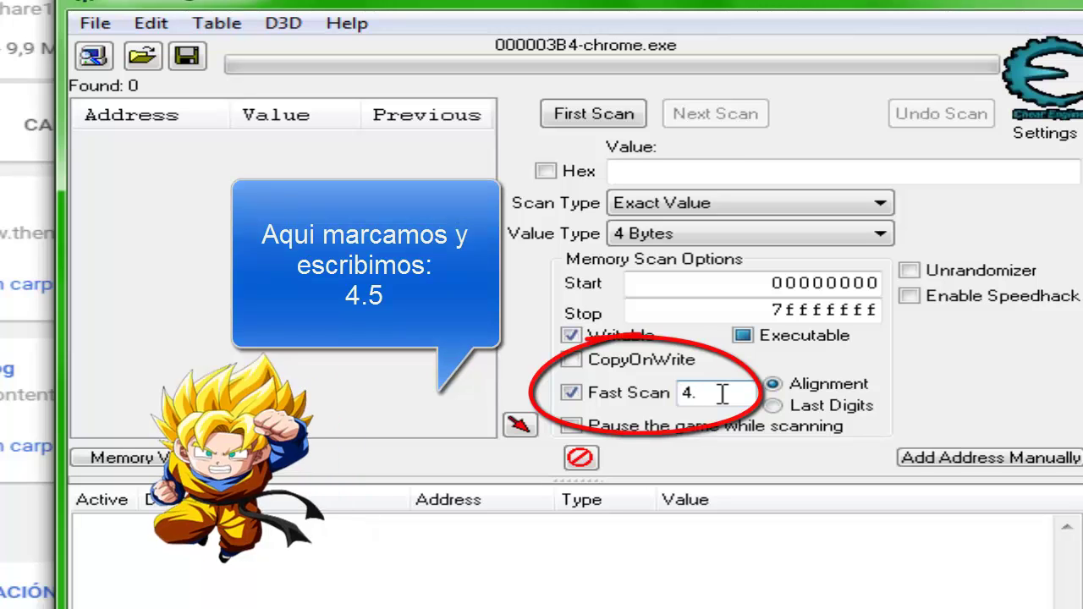
- Keep Fast Scan enabled in the memory scan options and set its value to 4.5
{"action": "type", "text": "5"}
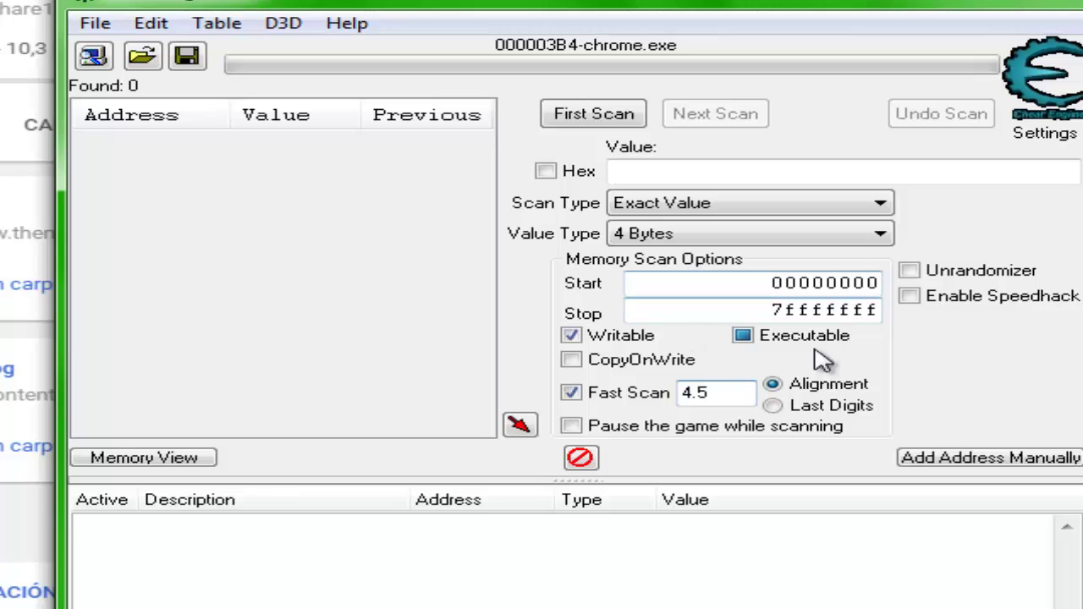
{"action": "left_click", "coordinate": [572, 394]}
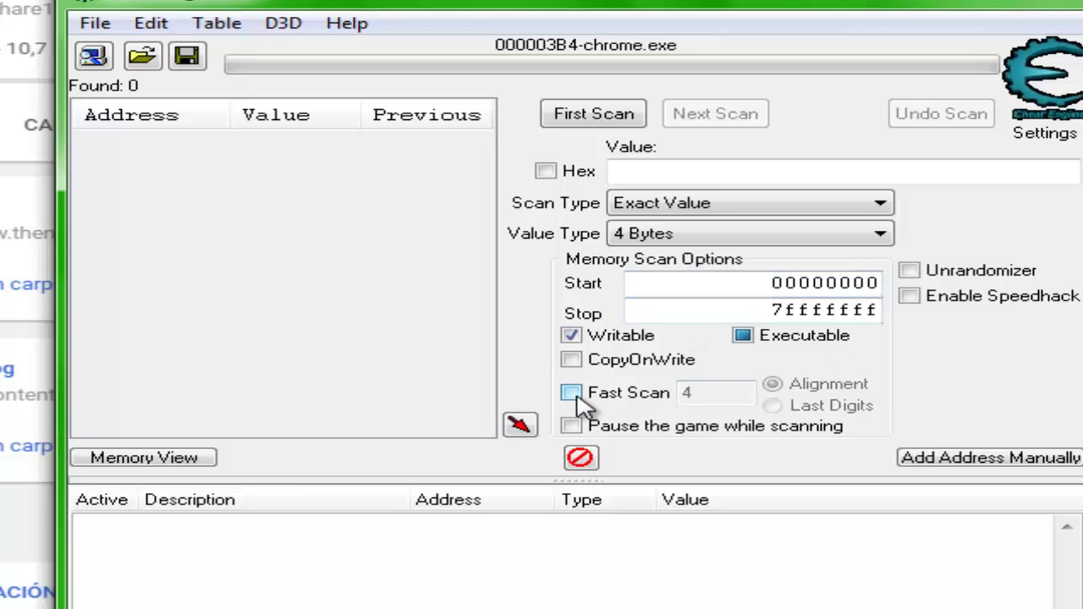
{"action": "left_click", "coordinate": [572, 394]}
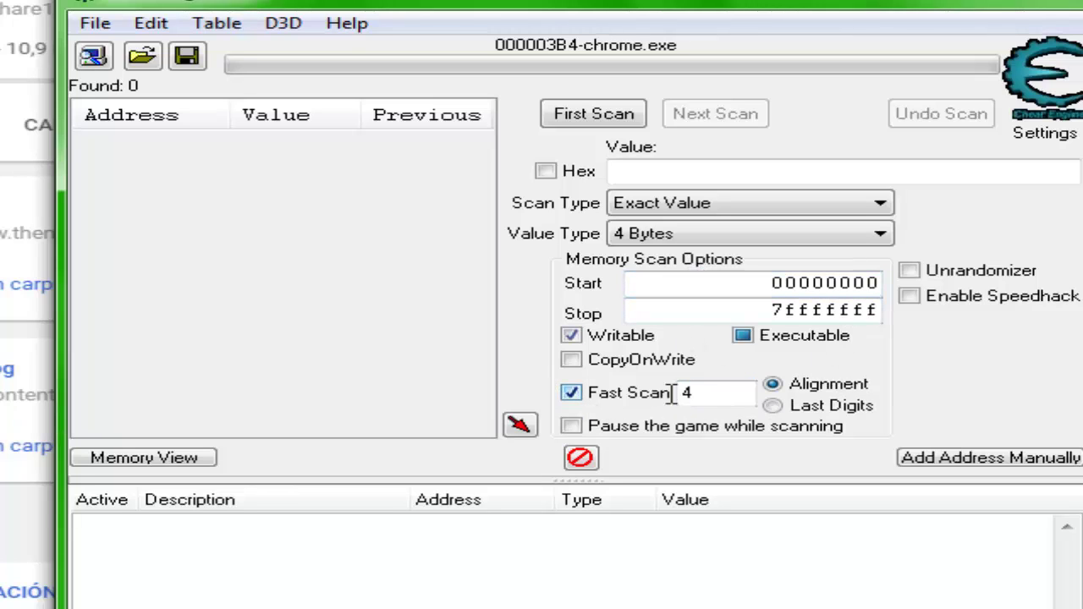
{"action": "left_click", "coordinate": [724, 398]}
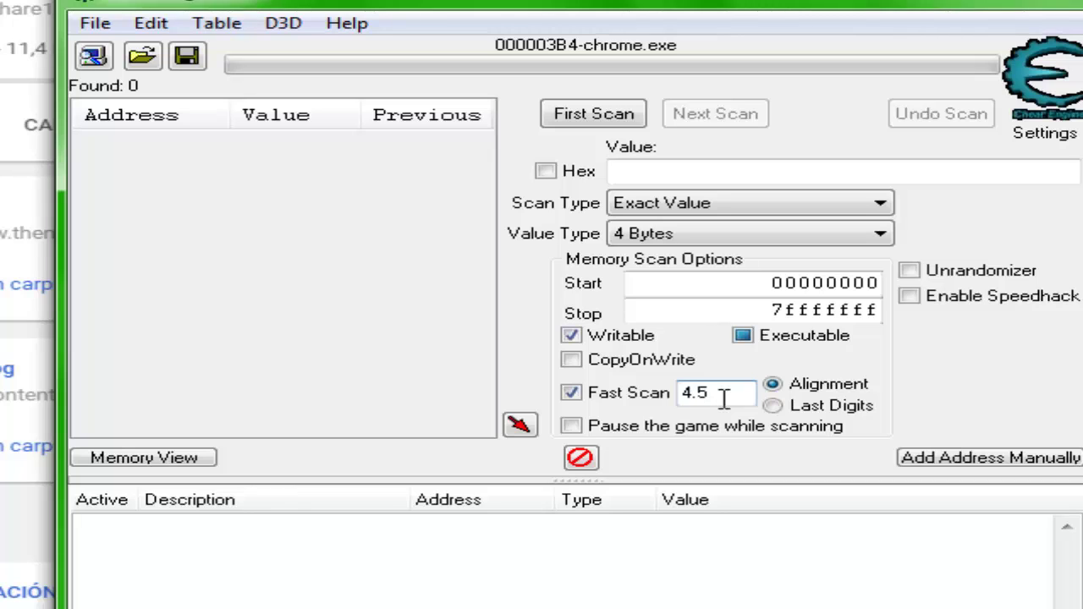
- Enable Speedhack, set its speed to 0.10 and apply it to the Chrome process
{"action": "left_click", "coordinate": [919, 300]}
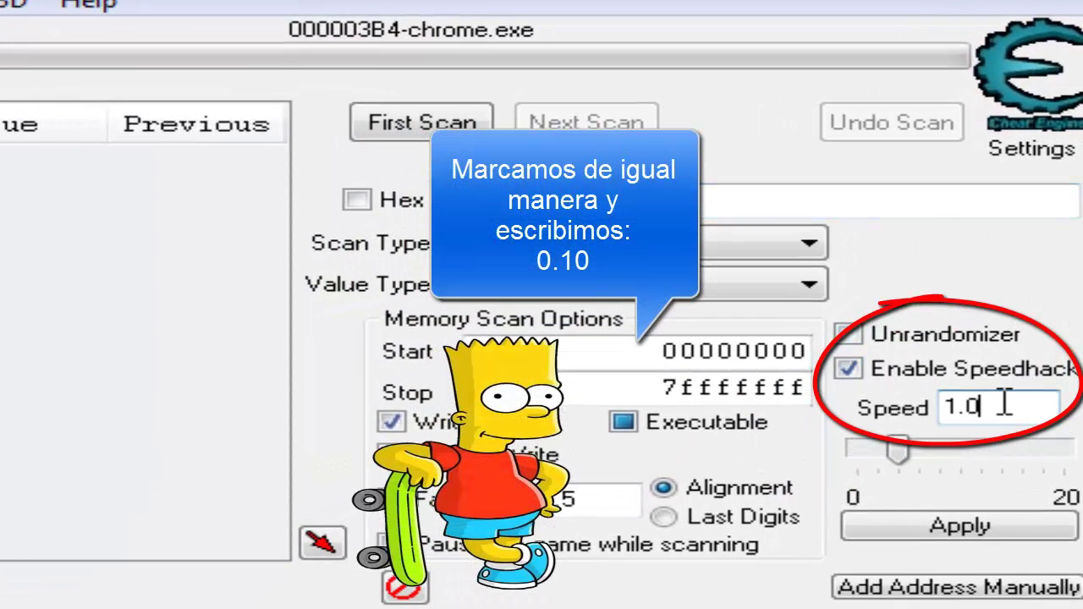
{"action": "type", "text": "0."}
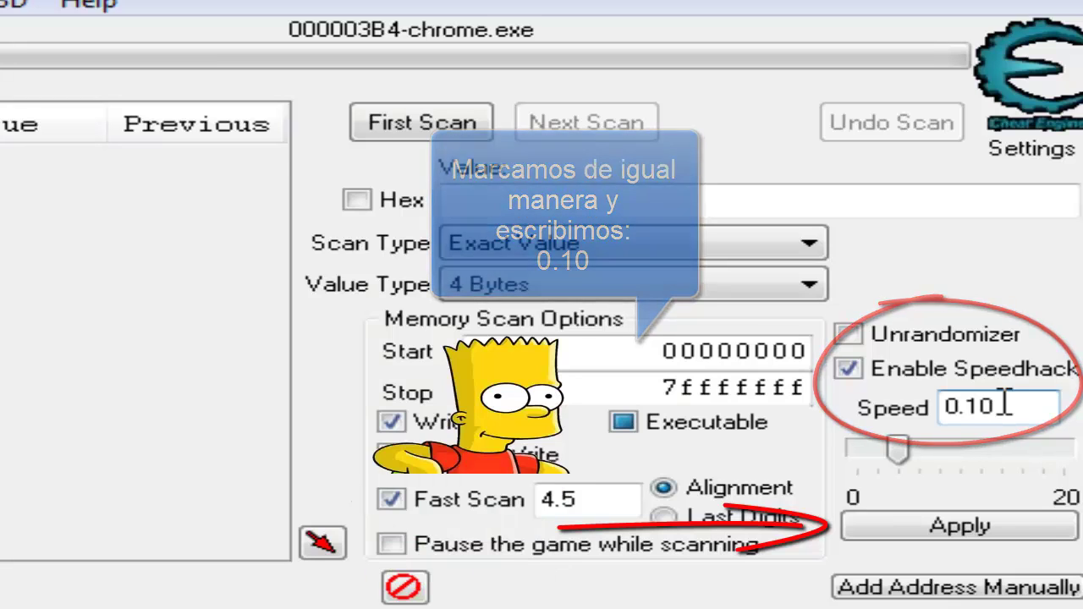
{"action": "left_click", "coordinate": [1005, 534]}
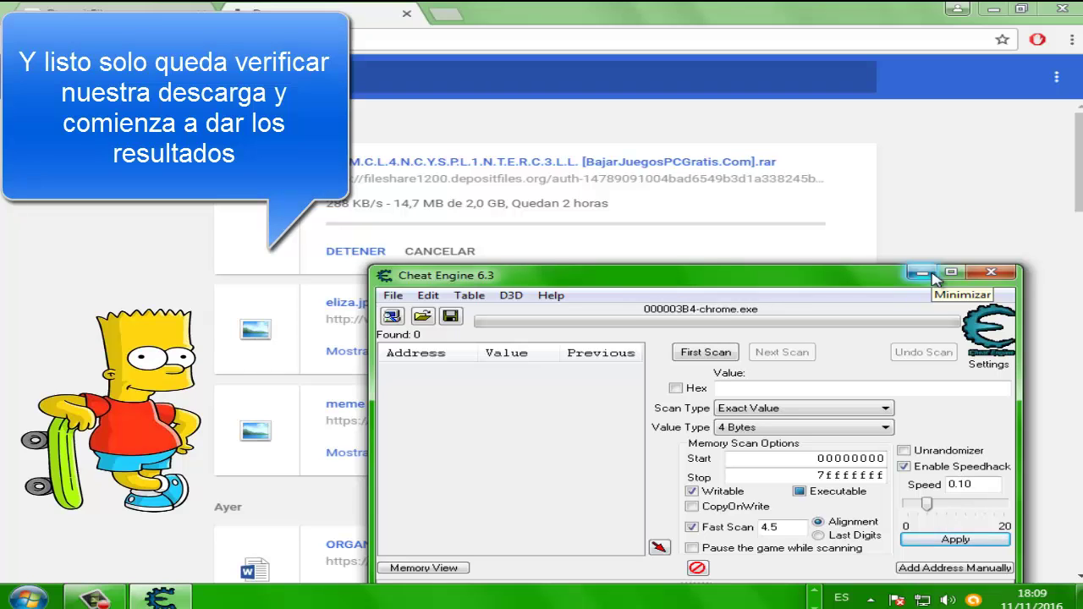
- Minimize Cheat Engine and check the speed and remaining time of the Splinter Cell download on the Descargas page
{"action": "left_click", "coordinate": [929, 274]}
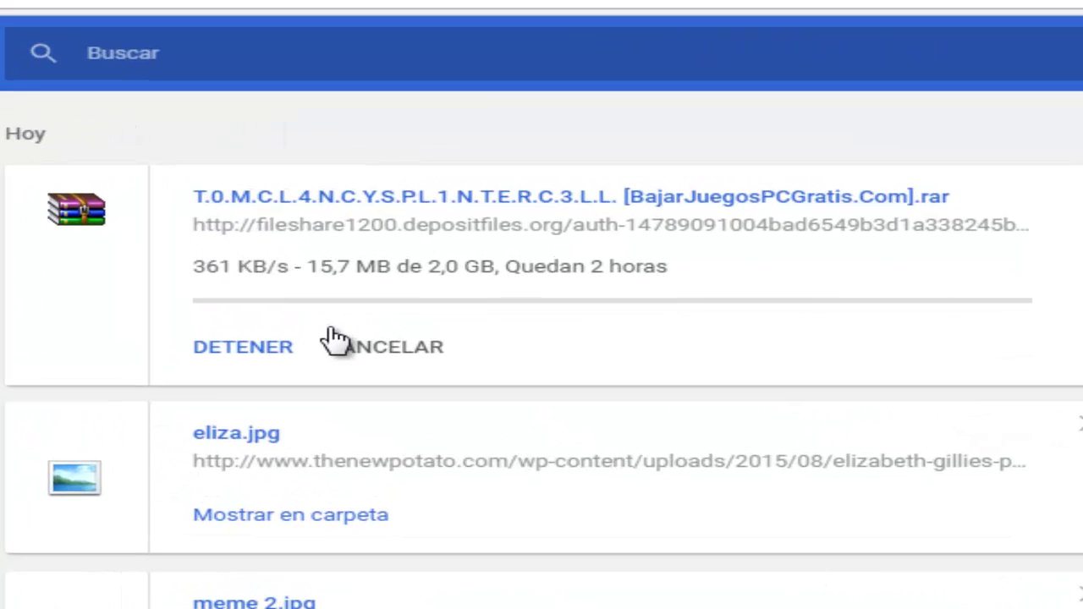
{"action": "scroll", "coordinate": [657, 406], "scroll_direction": "down", "scroll_amount": 2}
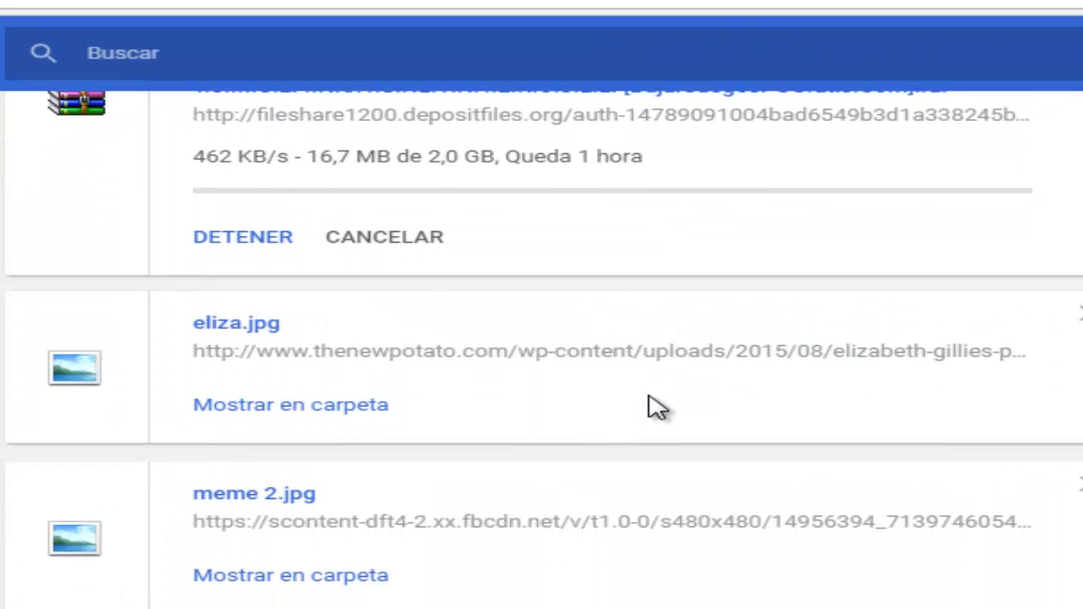
{"action": "scroll", "coordinate": [657, 406], "scroll_direction": "up", "scroll_amount": 2}
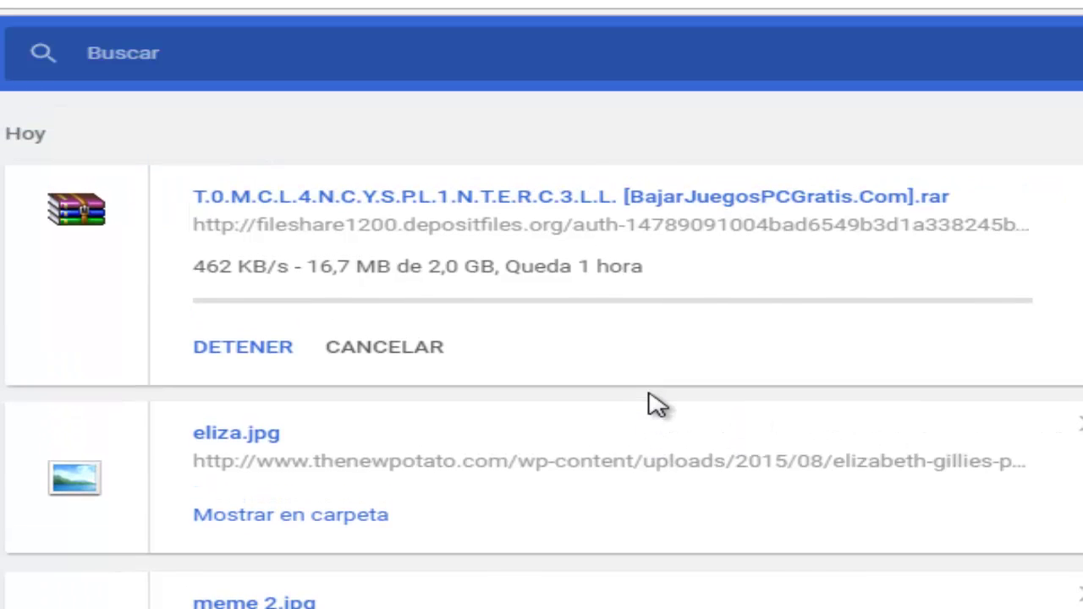